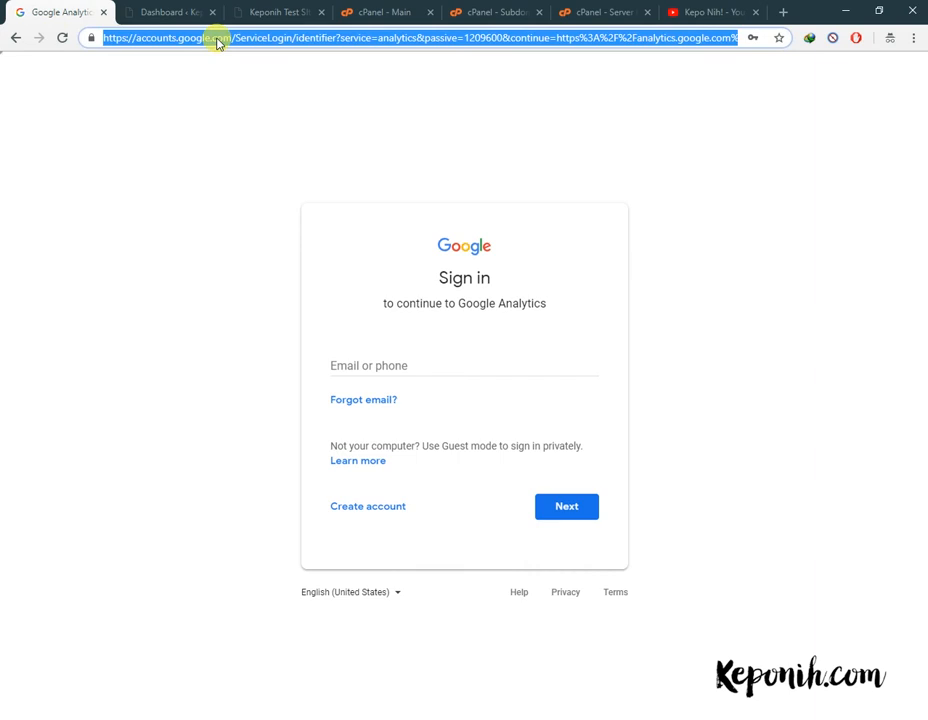
# Step: Open analytics.google.com and sign in with the first listed Google account and its saved password
pyautogui.write('analytics.google.com')
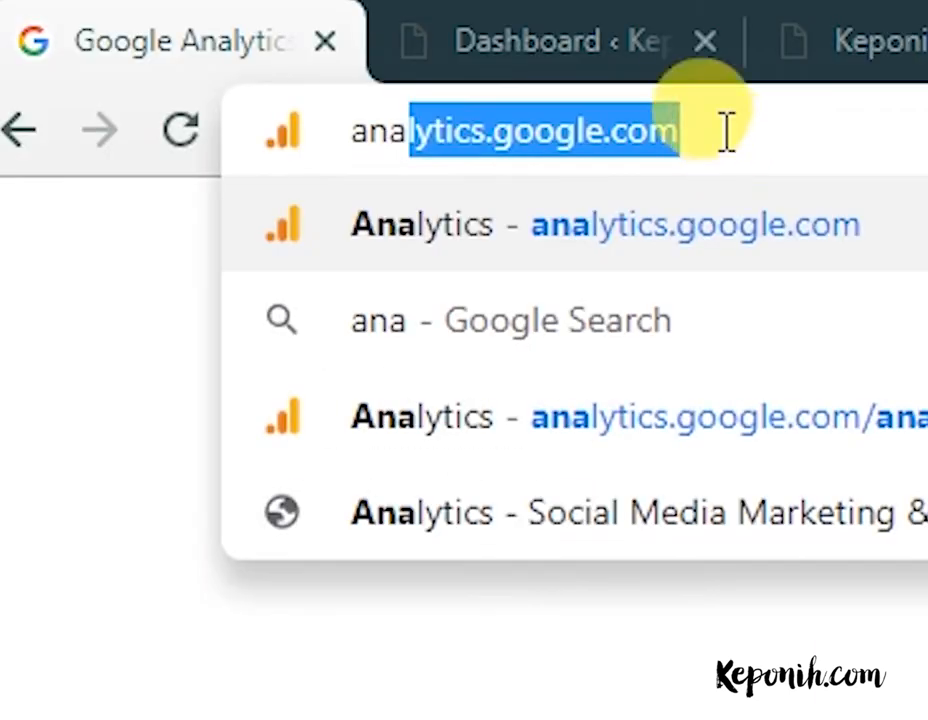
pyautogui.click(815, 240)
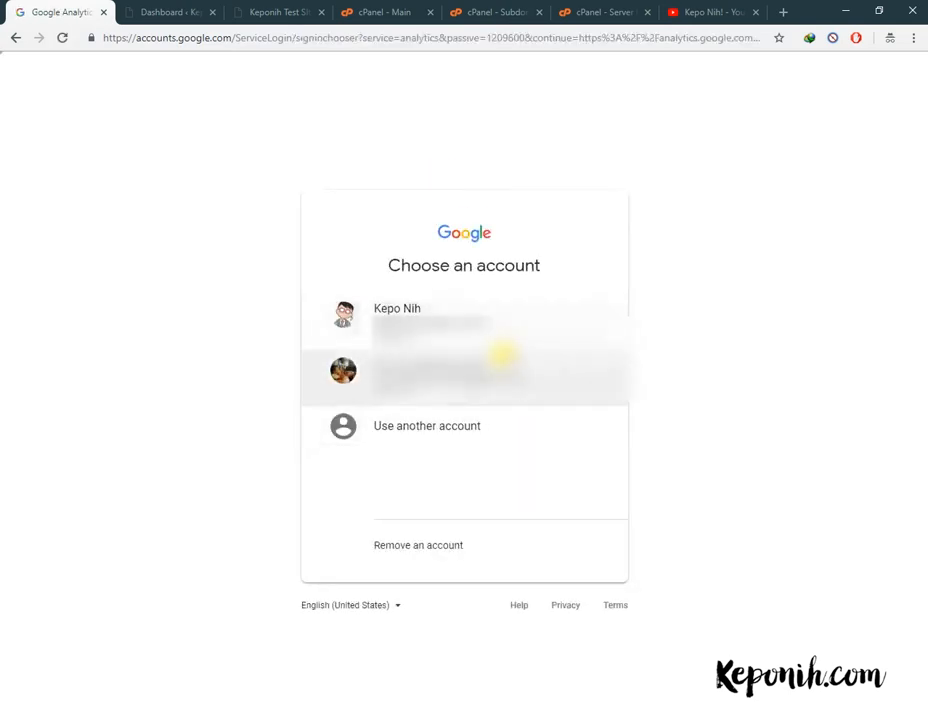
pyautogui.click(456, 313)
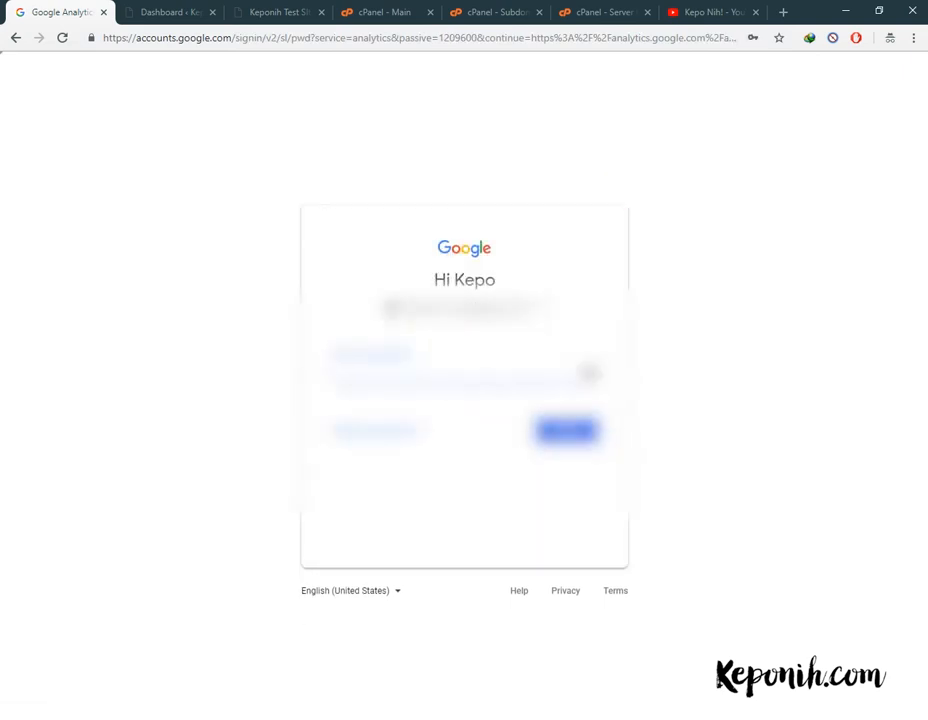
pyautogui.click(480, 368)
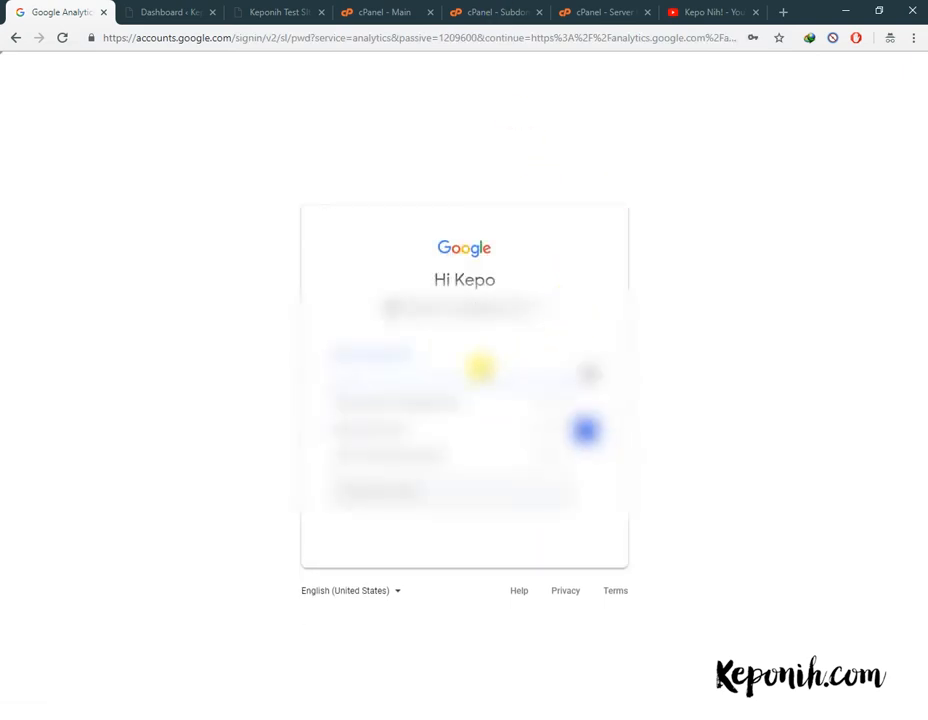
pyautogui.click(480, 389)
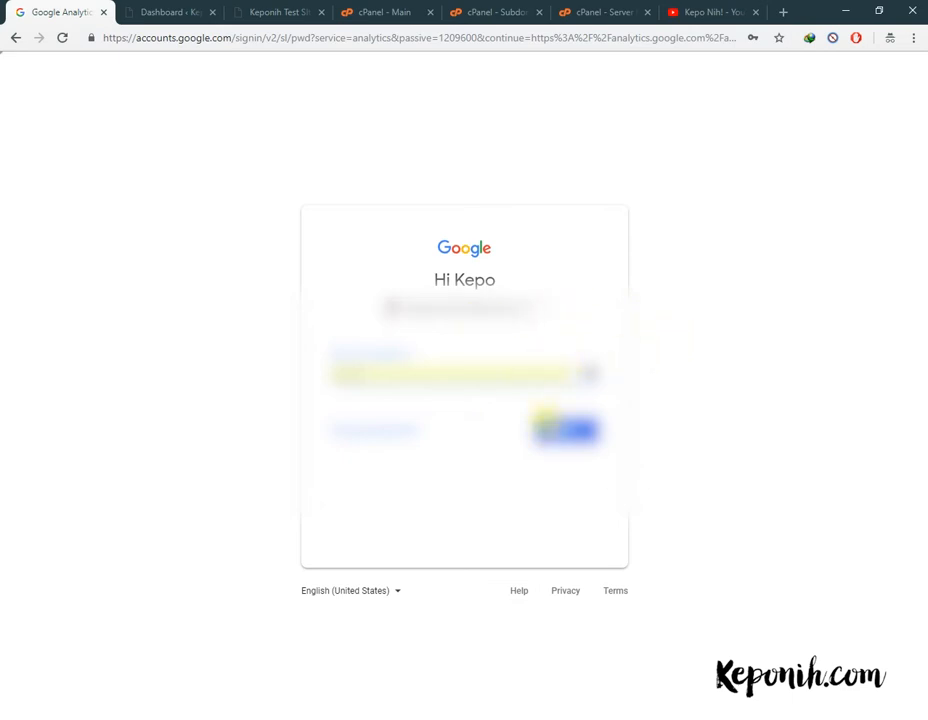
pyautogui.click(552, 428)
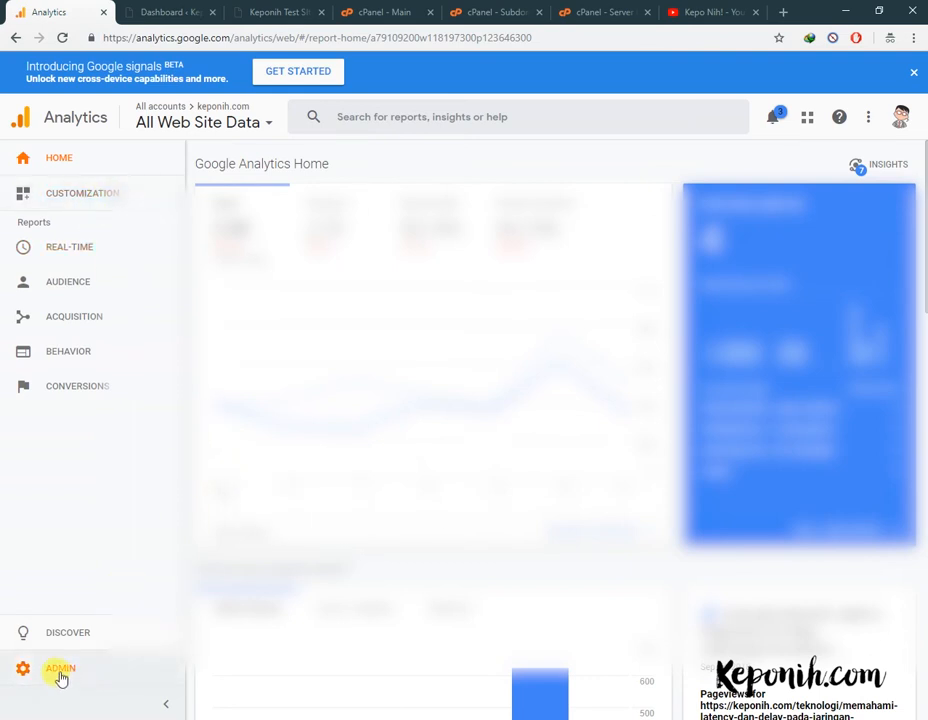
# Step: Open the Analytics administration page and start creating a new property under the keponih account
pyautogui.click(166, 704)
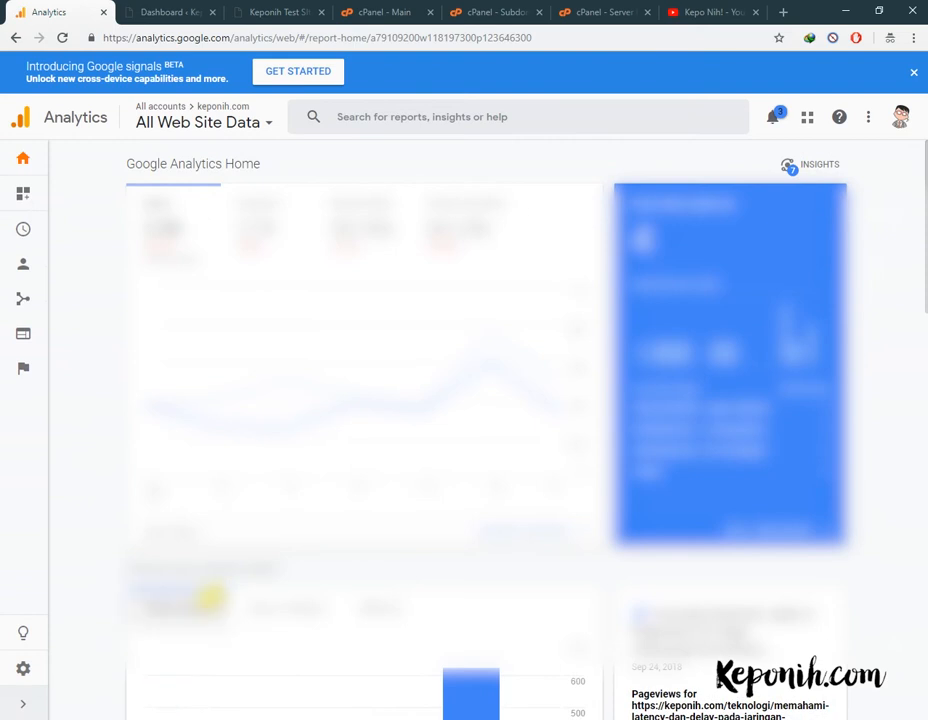
pyautogui.click(25, 708)
pyautogui.click(91, 679)
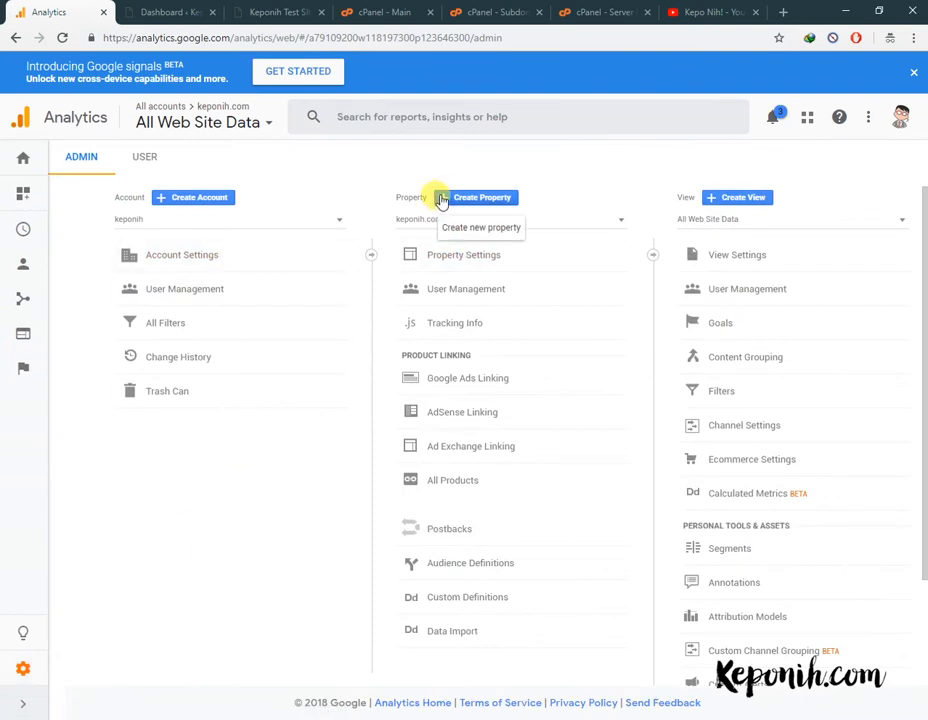
pyautogui.click(477, 204)
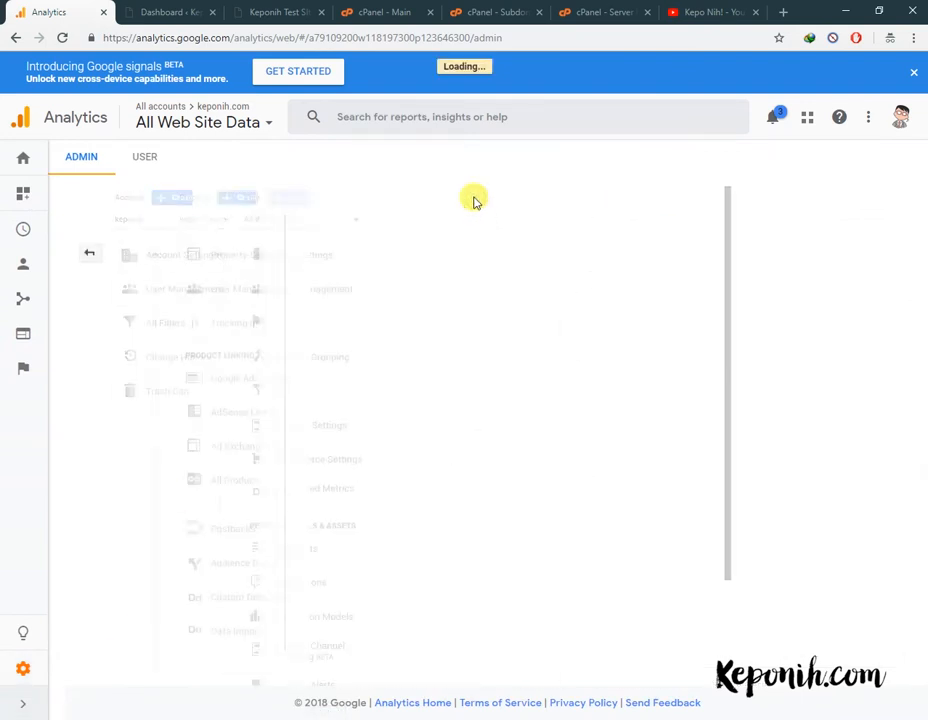
pyautogui.scroll(-1, 238, 385)
pyautogui.scroll(1, 242, 270)
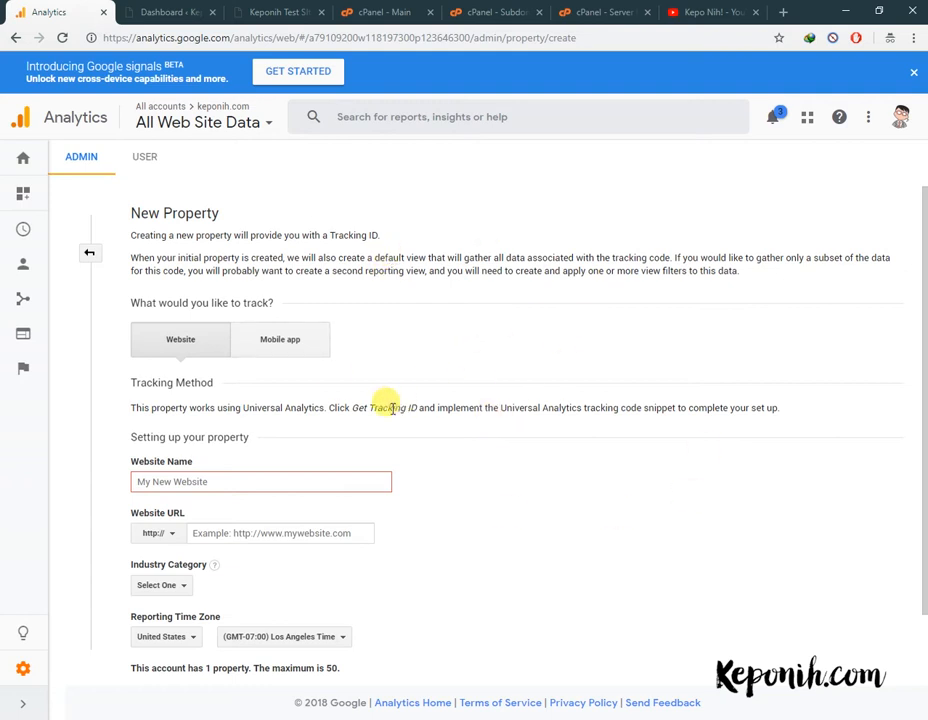
# Step: Name the new property's website "keponih testsite"
pyautogui.scroll(-2, 445, 372)
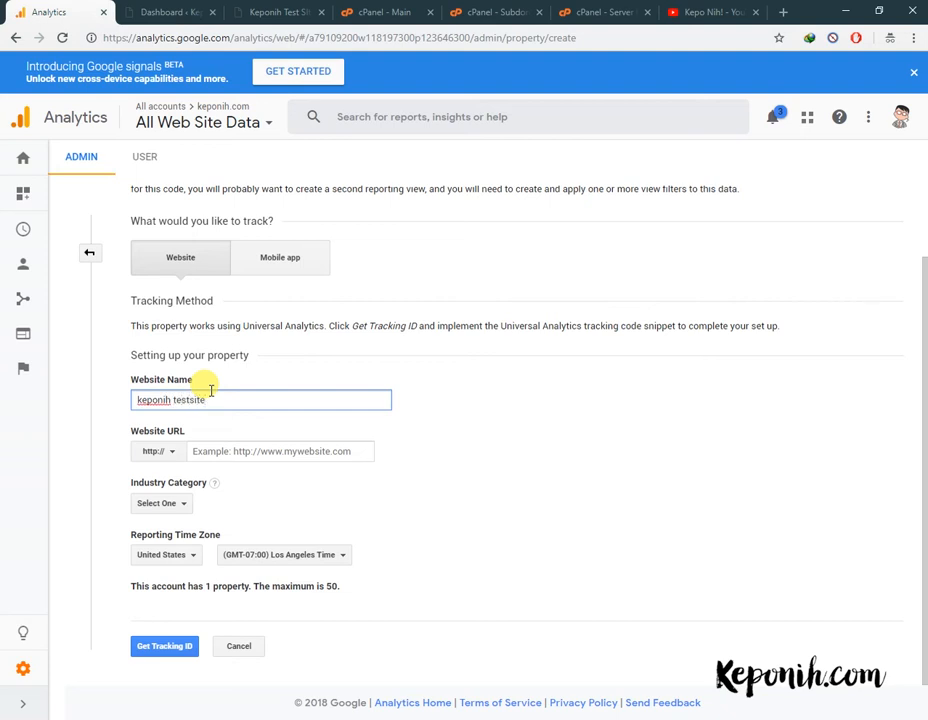
pyautogui.tripleClick(210, 392)
pyautogui.click(235, 449)
# Step: Copy the Keponih test site's address from its open page and paste it as the property's website URL
pyautogui.click(290, 13)
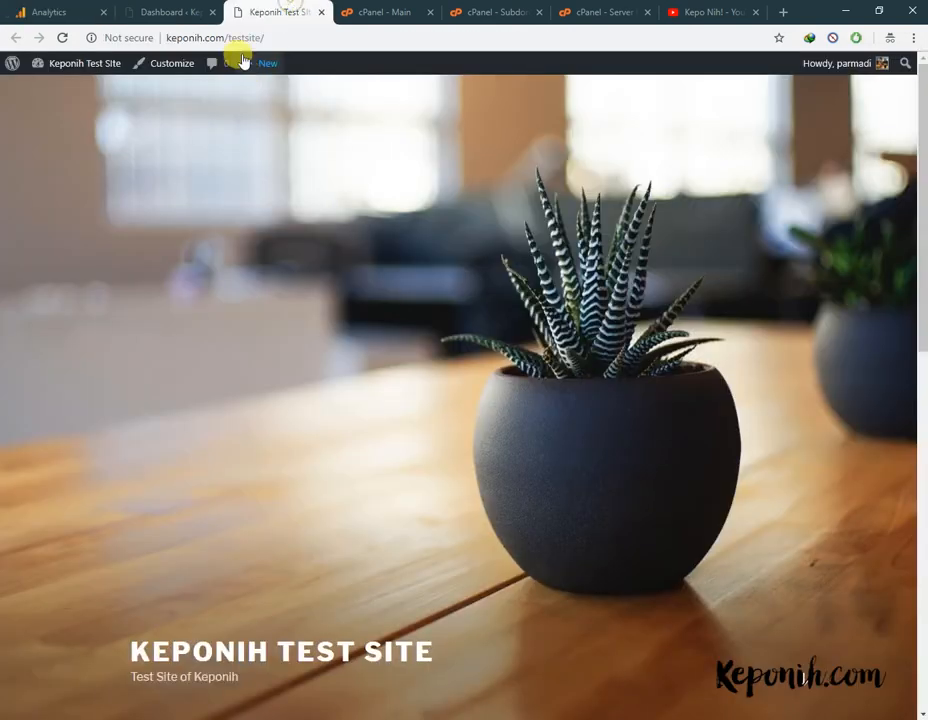
pyautogui.rightClick(238, 40)
pyautogui.click(295, 93)
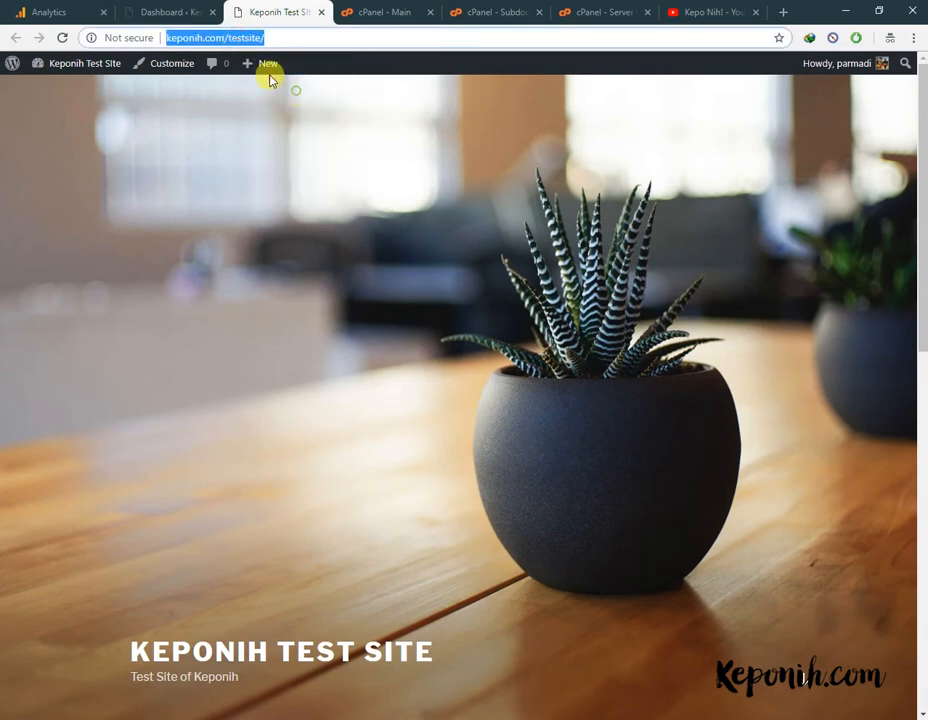
pyautogui.click(20, 12)
pyautogui.rightClick(250, 452)
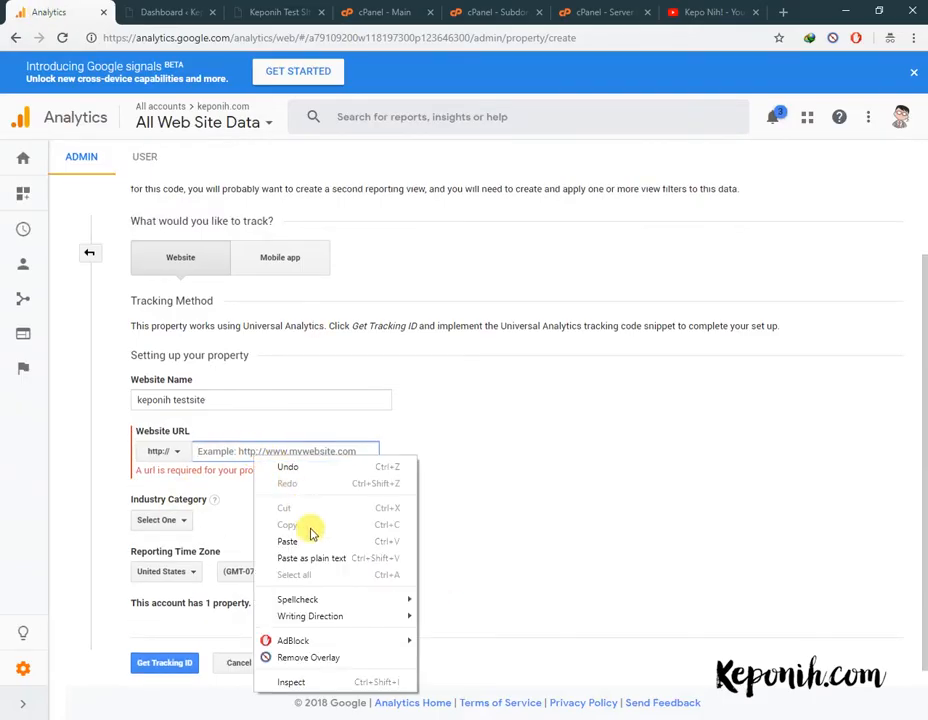
pyautogui.click(320, 540)
pyautogui.click(170, 452)
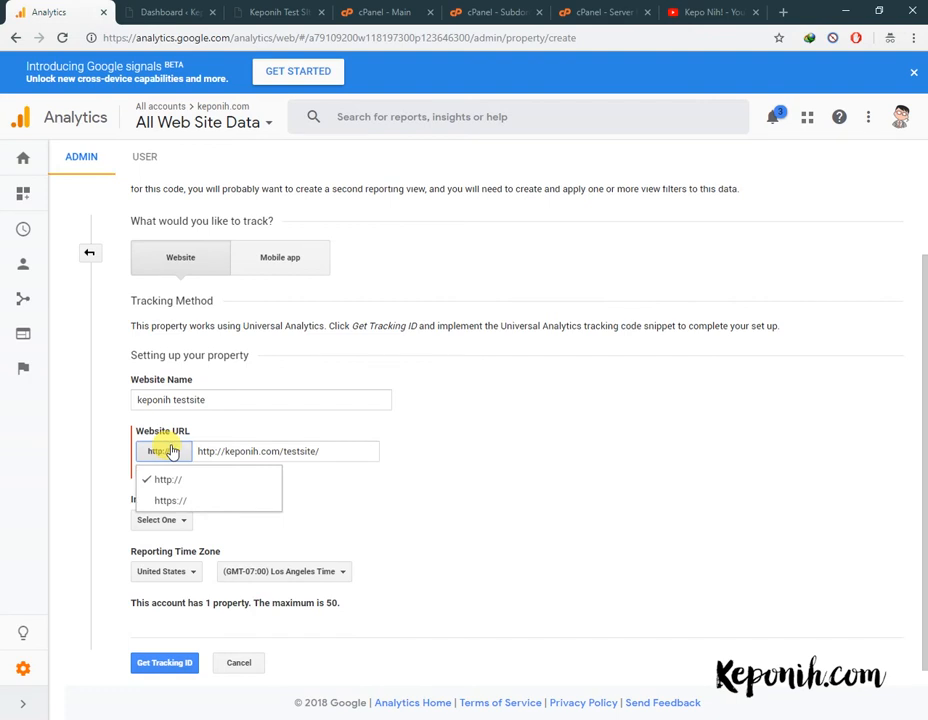
pyautogui.click(171, 449)
pyautogui.moveTo(223, 452); pyautogui.dragTo(197, 451)
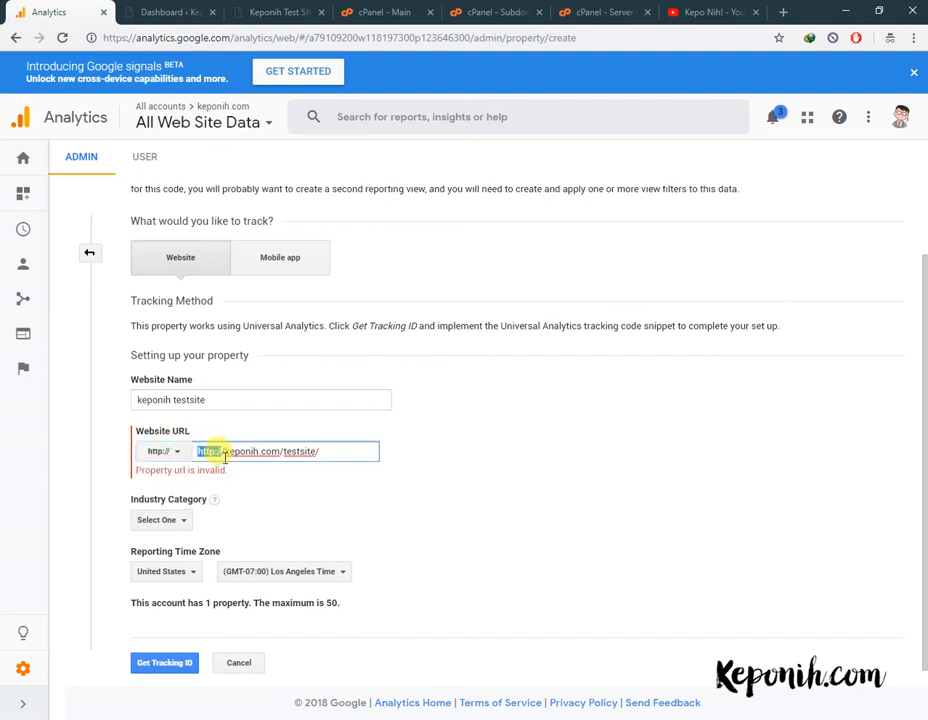
pyautogui.press('BackSpace')
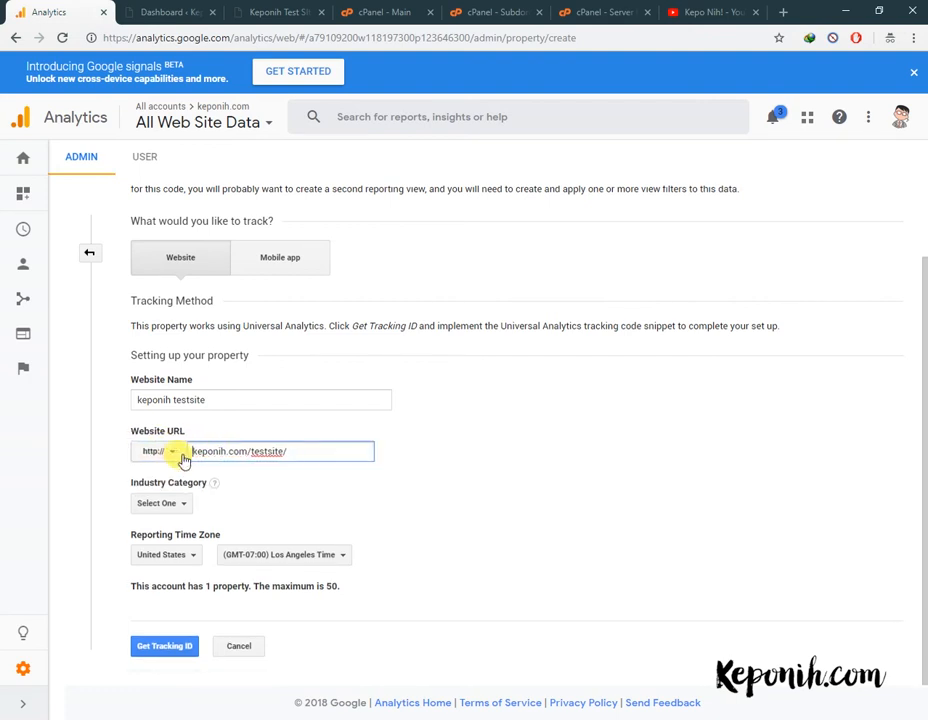
pyautogui.click(183, 457)
pyautogui.click(251, 16)
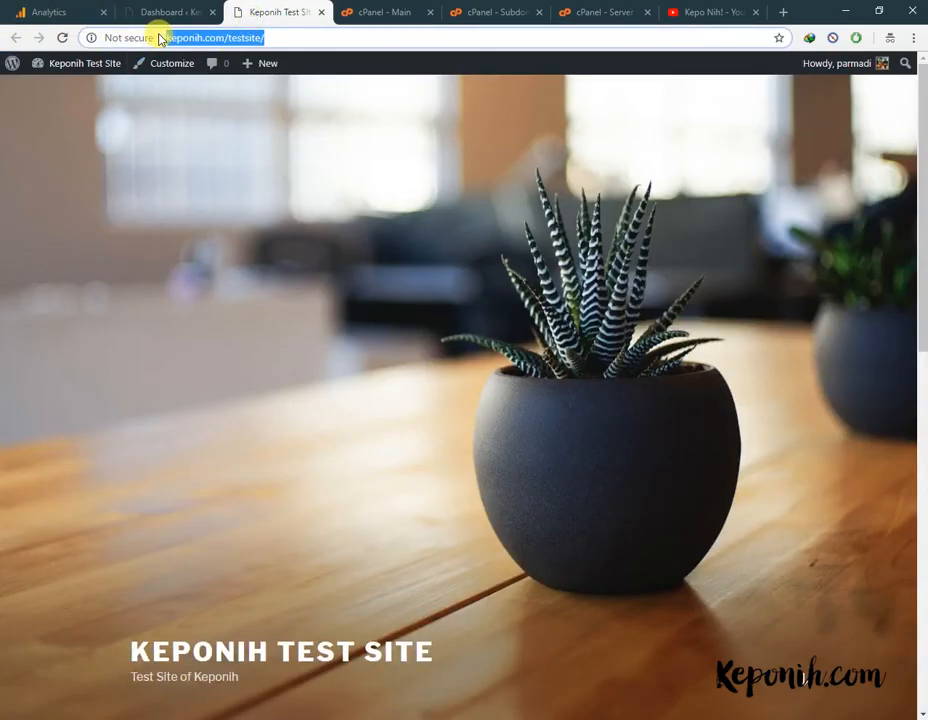
pyautogui.click(33, 10)
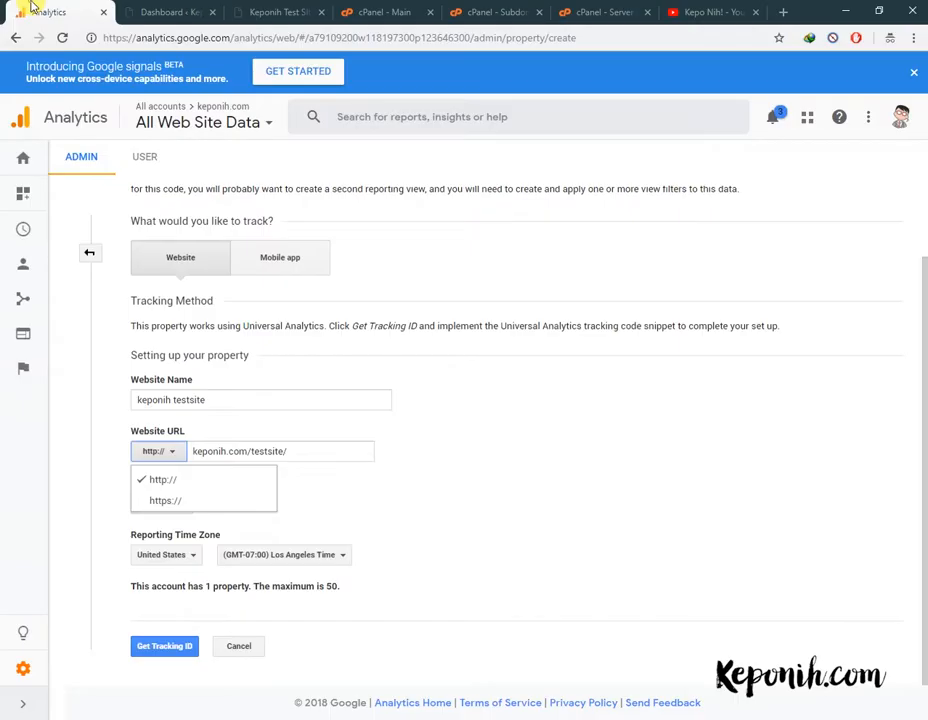
pyautogui.click(182, 487)
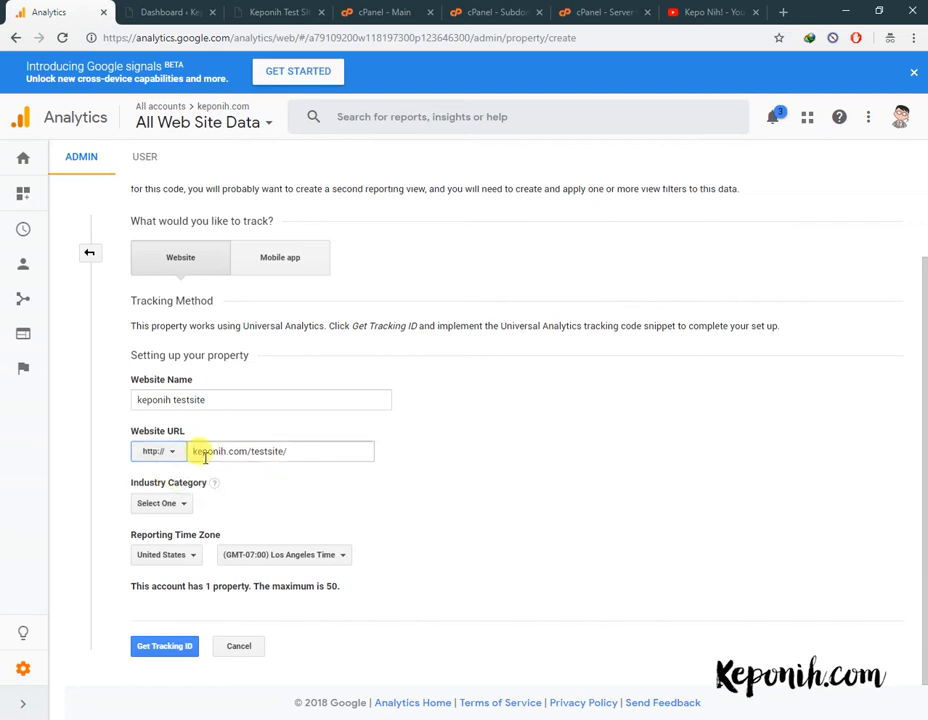
# Step: Set the property's industry category to Computers and Electronics
pyautogui.moveTo(210, 487)
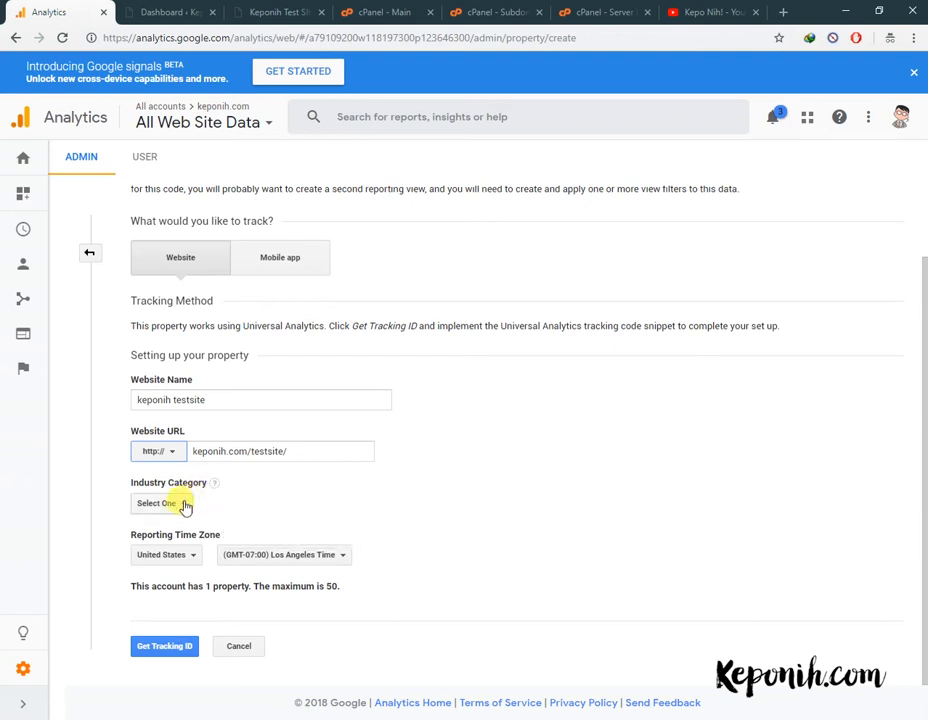
pyautogui.click(184, 507)
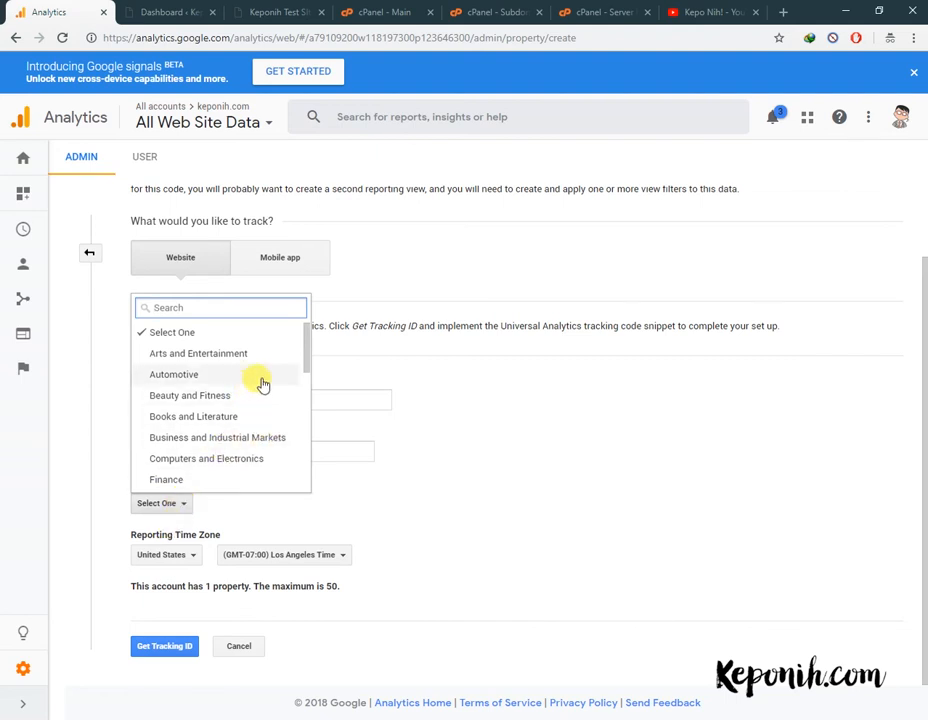
pyautogui.moveTo(306, 360); pyautogui.dragTo(300, 472)
pyautogui.click(181, 505)
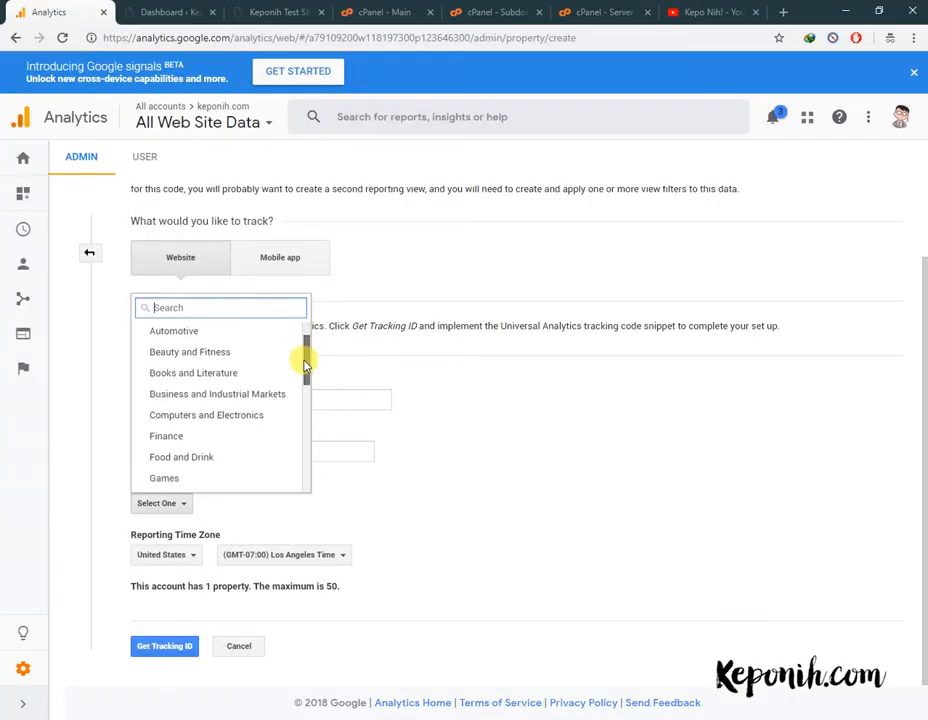
pyautogui.moveTo(304, 367); pyautogui.dragTo(310, 383)
pyautogui.click(222, 349)
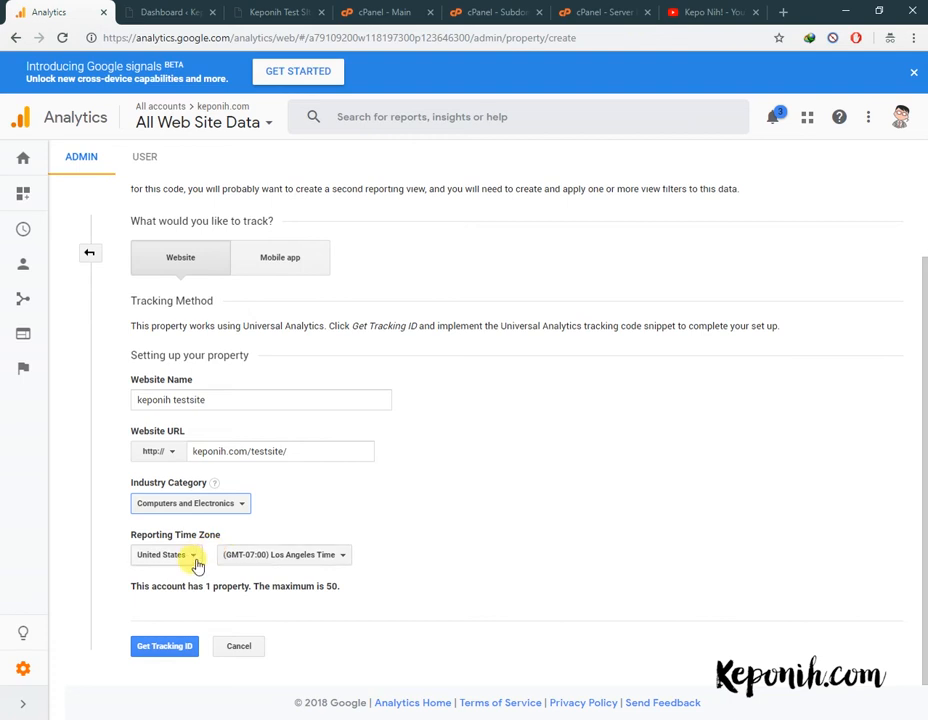
# Step: Set the reporting time zone country to Indonesia and create the property to get its tracking ID
pyautogui.click(194, 556)
pyautogui.moveTo(345, 390); pyautogui.dragTo(338, 447)
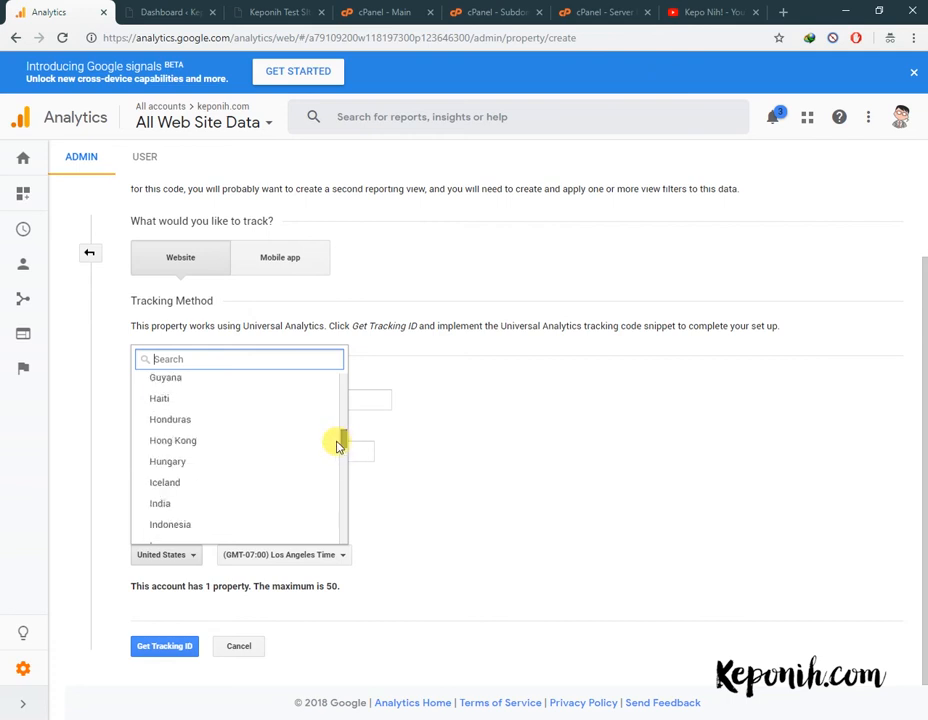
pyautogui.scroll(-2, 172, 532)
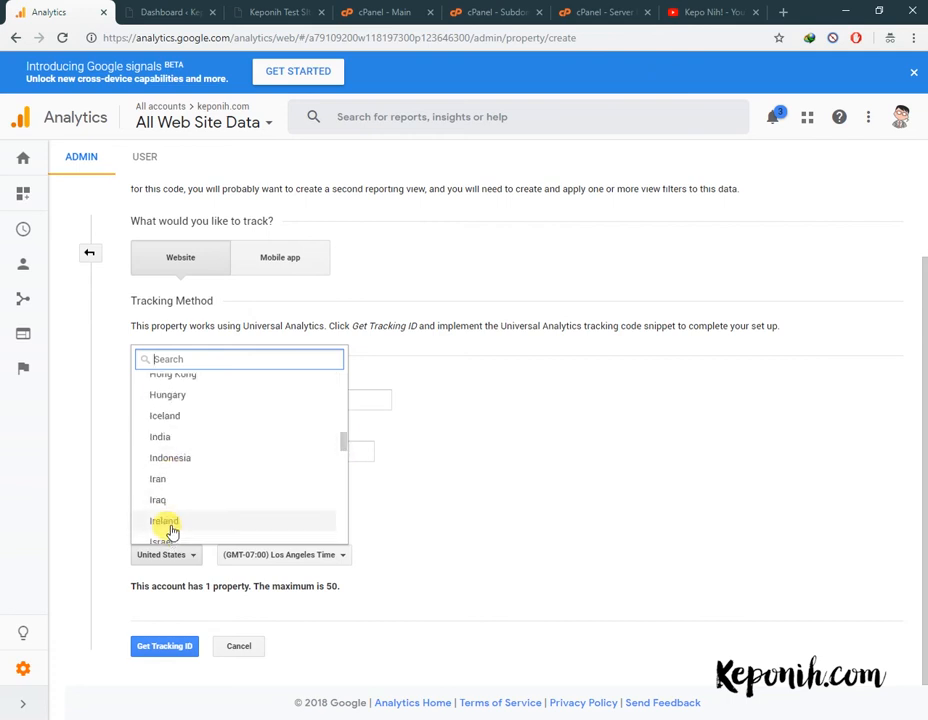
pyautogui.click(188, 452)
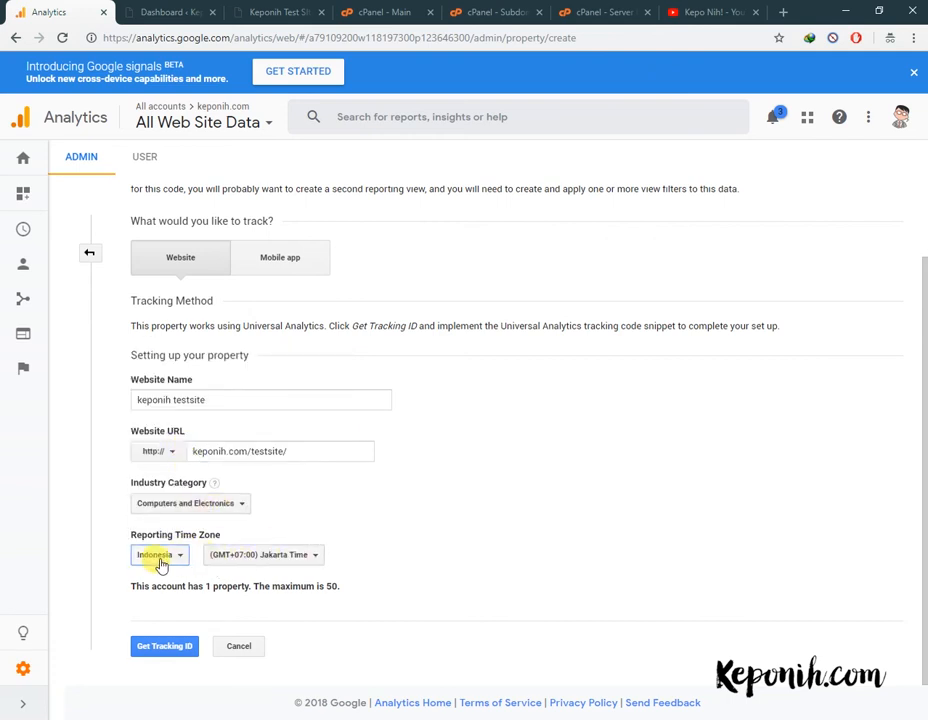
pyautogui.click(164, 652)
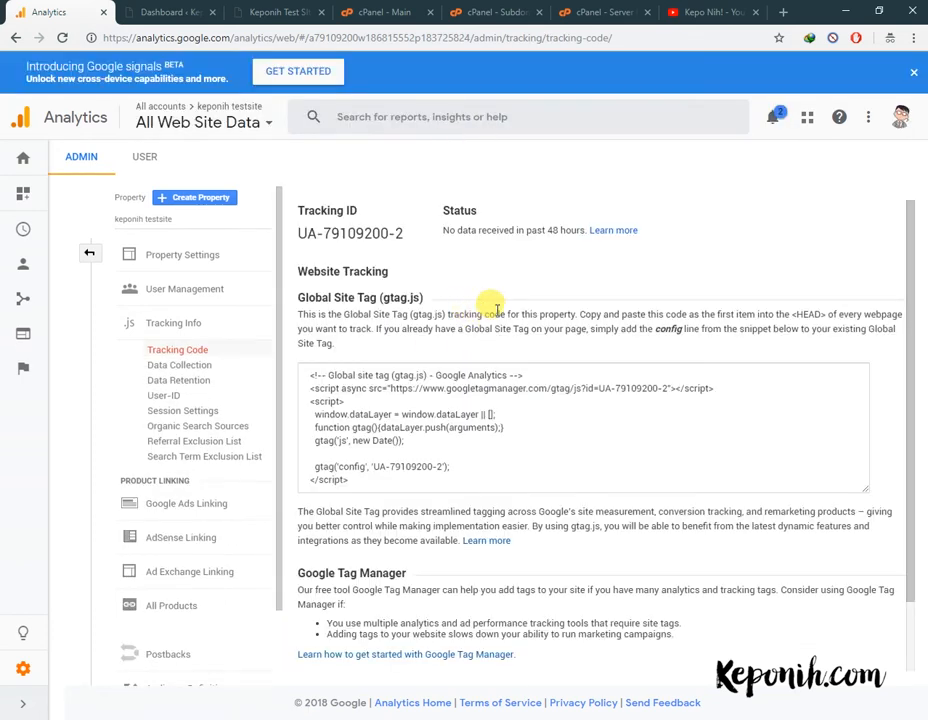
# Step: Review the new property's tracking ID and Global Site Tag code, checking the test site it applies to
pyautogui.scroll(-1, 490, 305)
pyautogui.scroll(1, 490, 305)
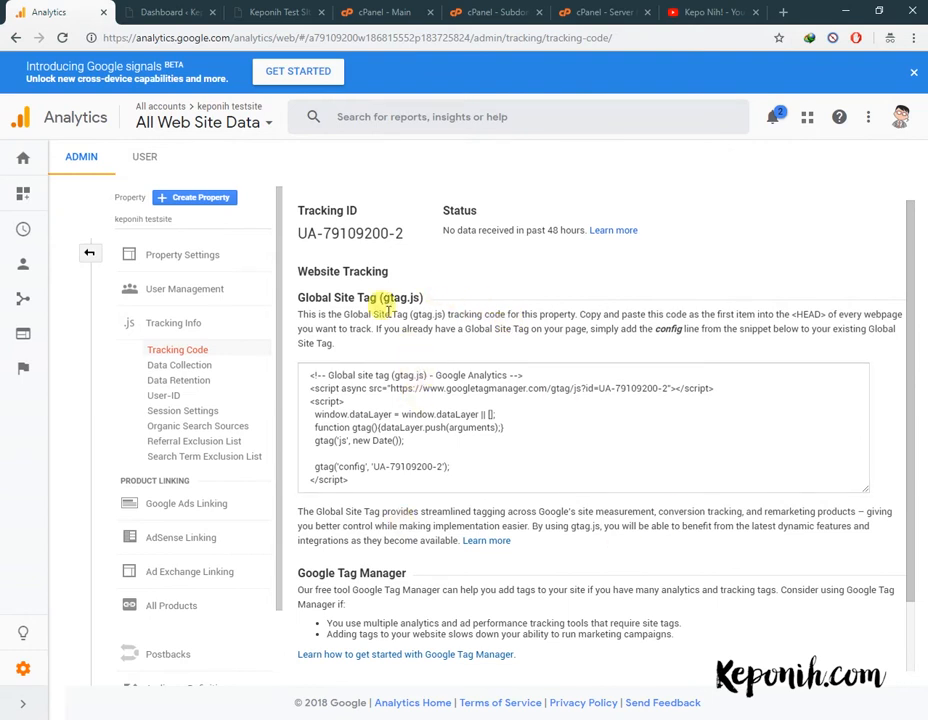
pyautogui.click(255, 12)
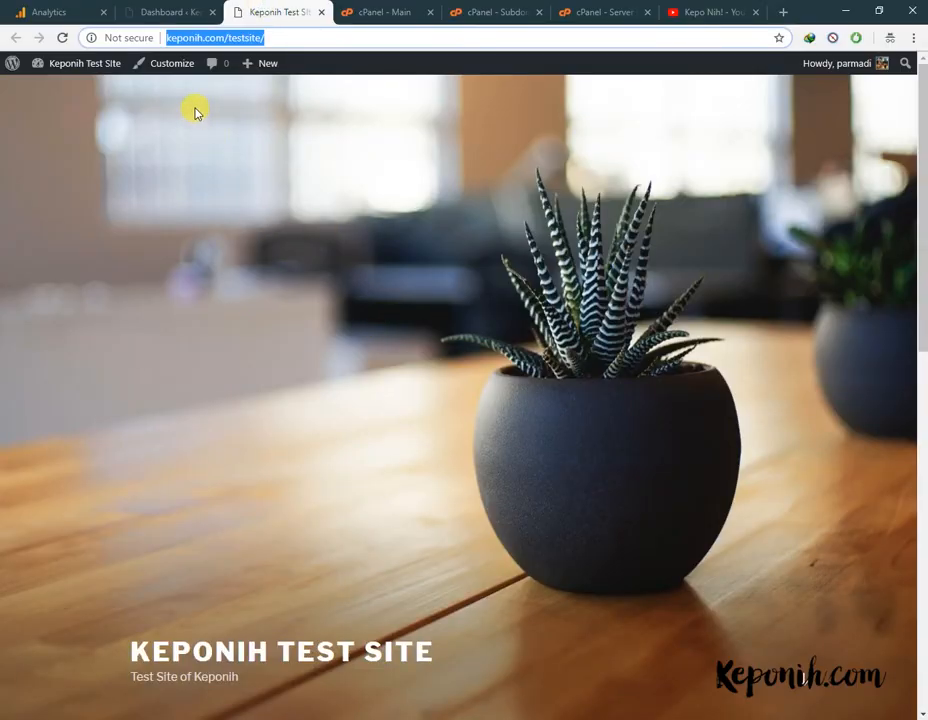
pyautogui.click(37, 12)
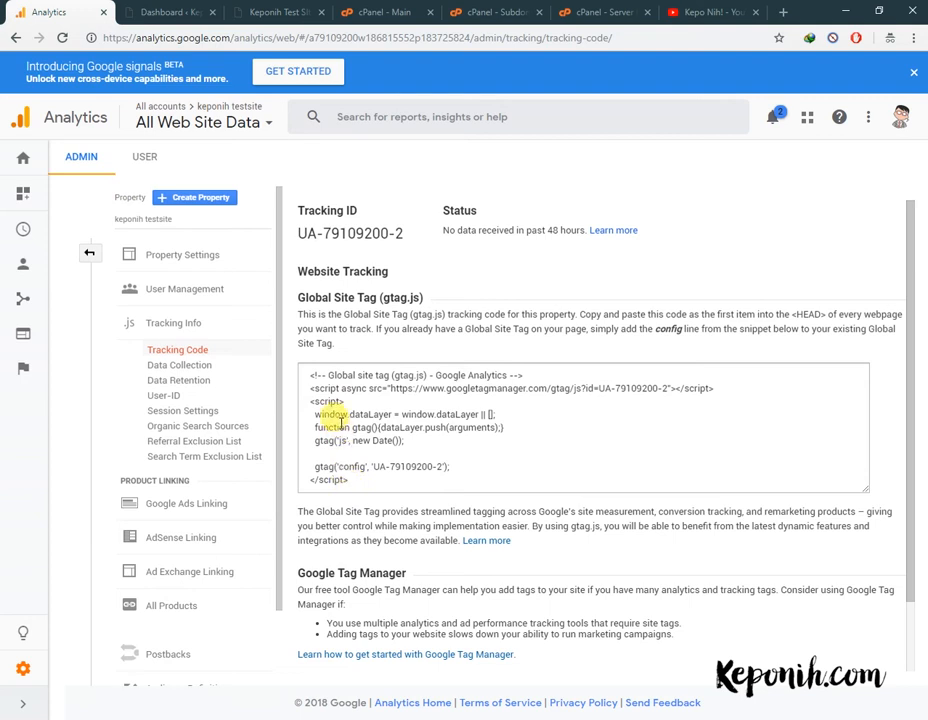
# Step: Switch to the test site's WordPress dashboard and open the list of installed themes to check the active one
pyautogui.click(255, 15)
pyautogui.click(168, 18)
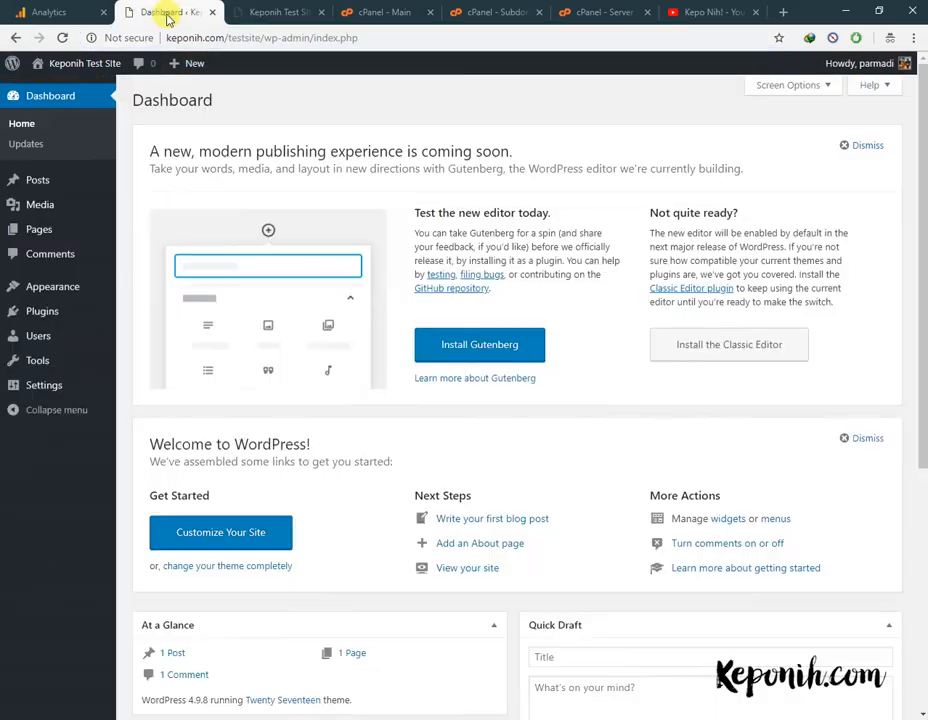
pyautogui.moveTo(113, 318)
pyautogui.moveTo(91, 284)
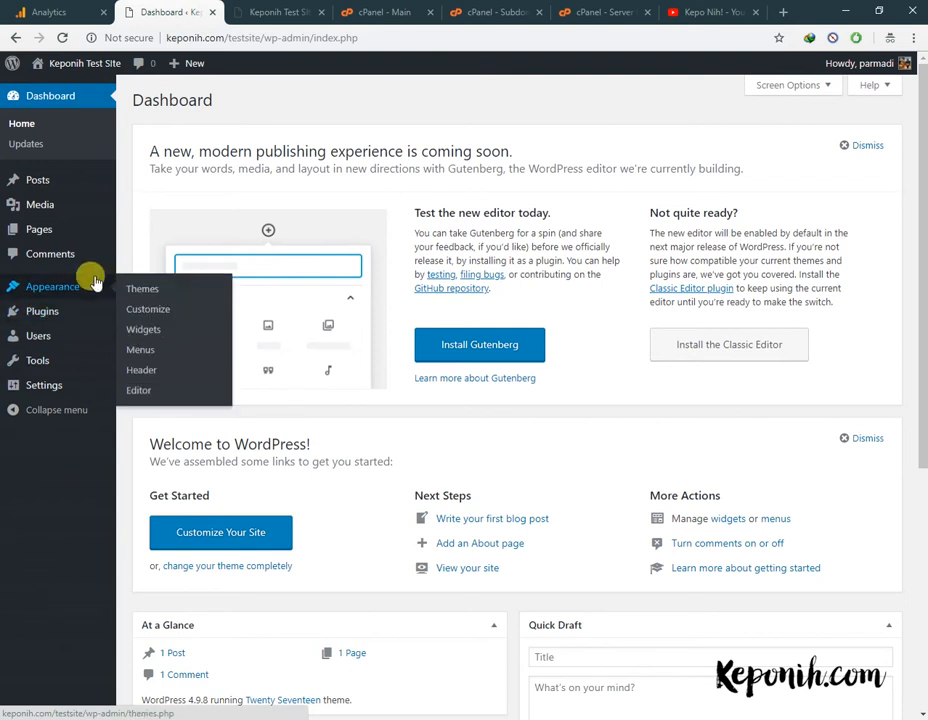
pyautogui.click(152, 290)
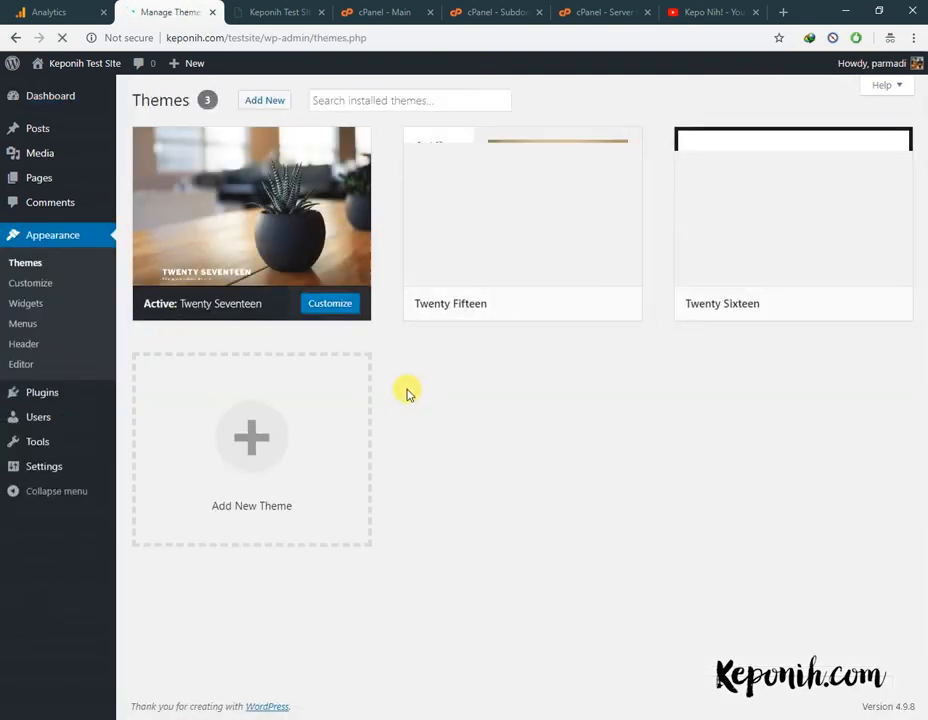
pyautogui.moveTo(214, 241)
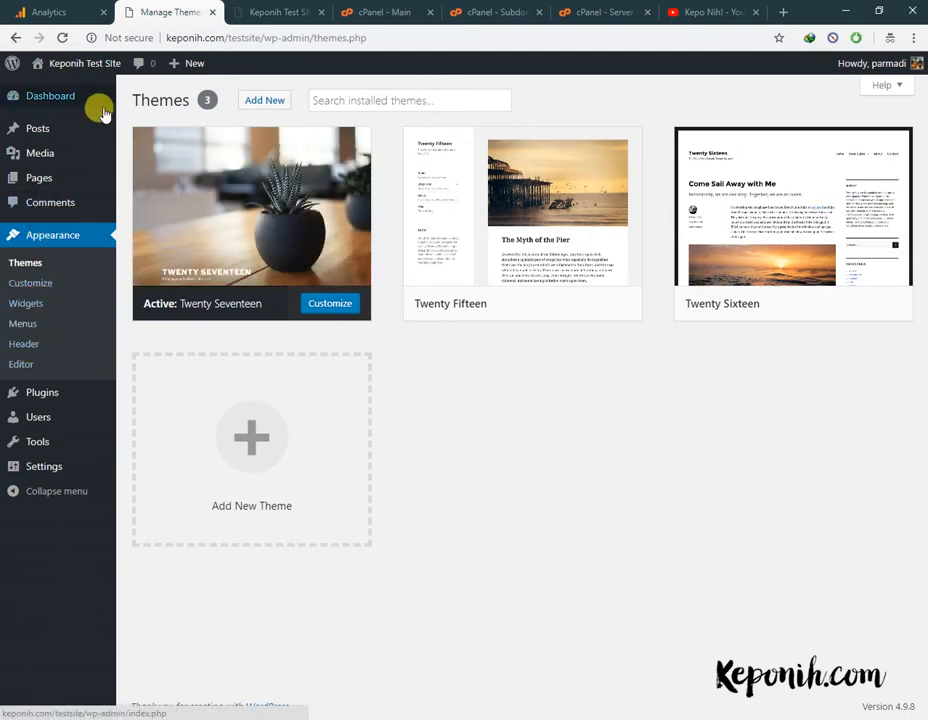
# Step: Open the active Twenty Seventeen theme's header.php file in the theme editor, accepting the direct-editing warning
pyautogui.moveTo(225, 37); pyautogui.dragTo(432, 8)
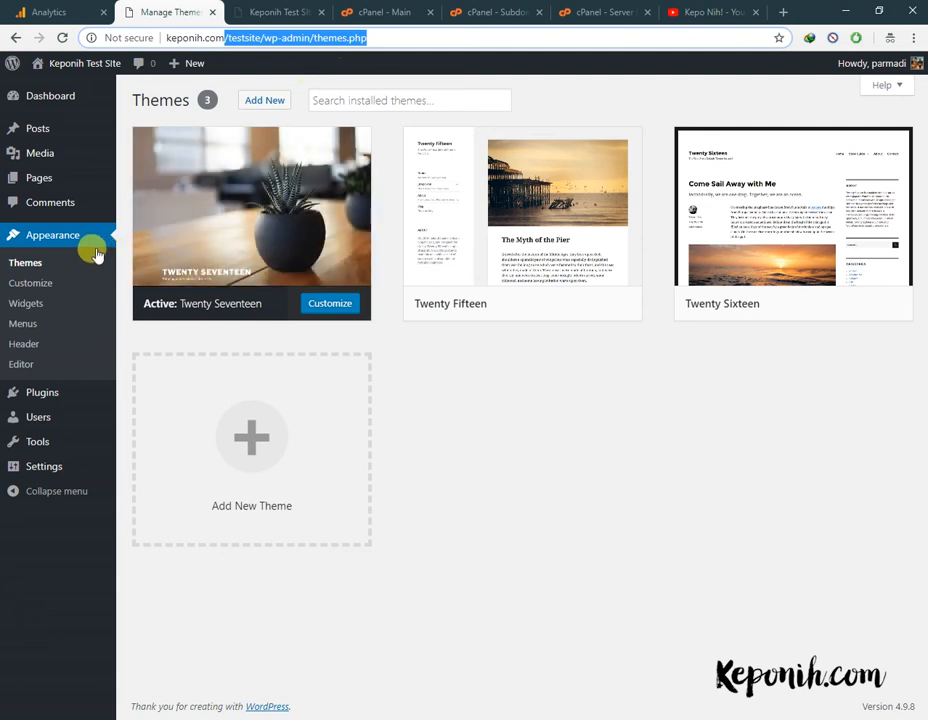
pyautogui.click(498, 431)
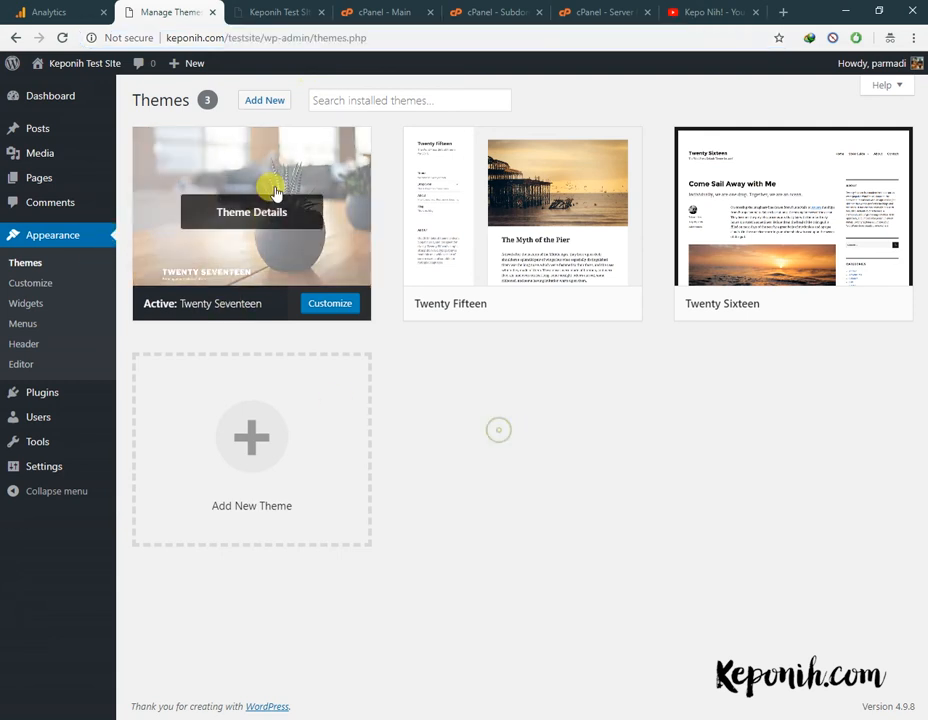
pyautogui.click(28, 369)
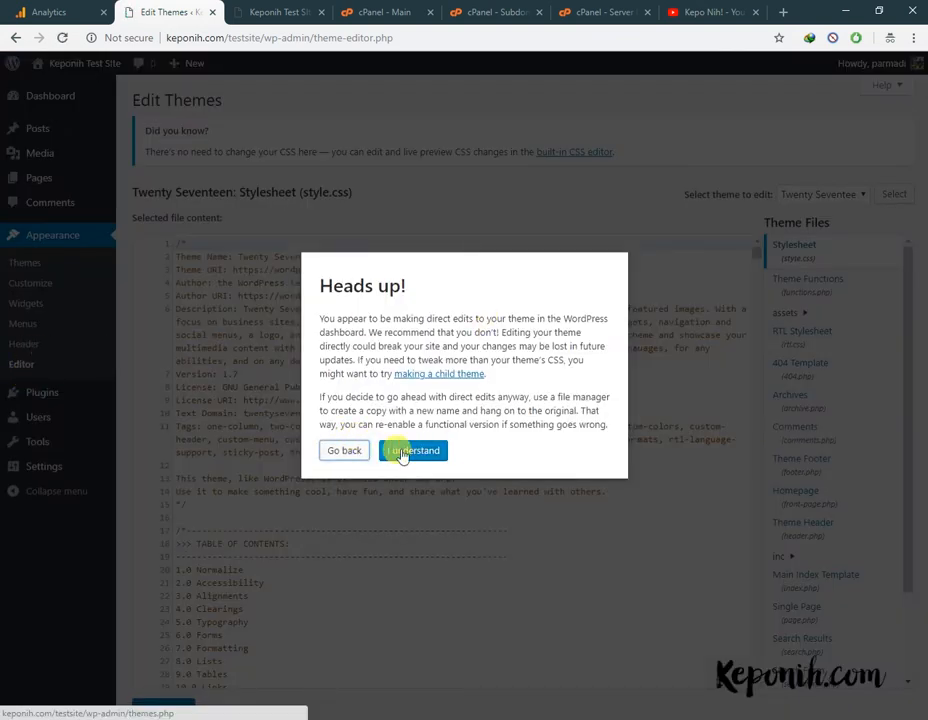
pyautogui.click(416, 451)
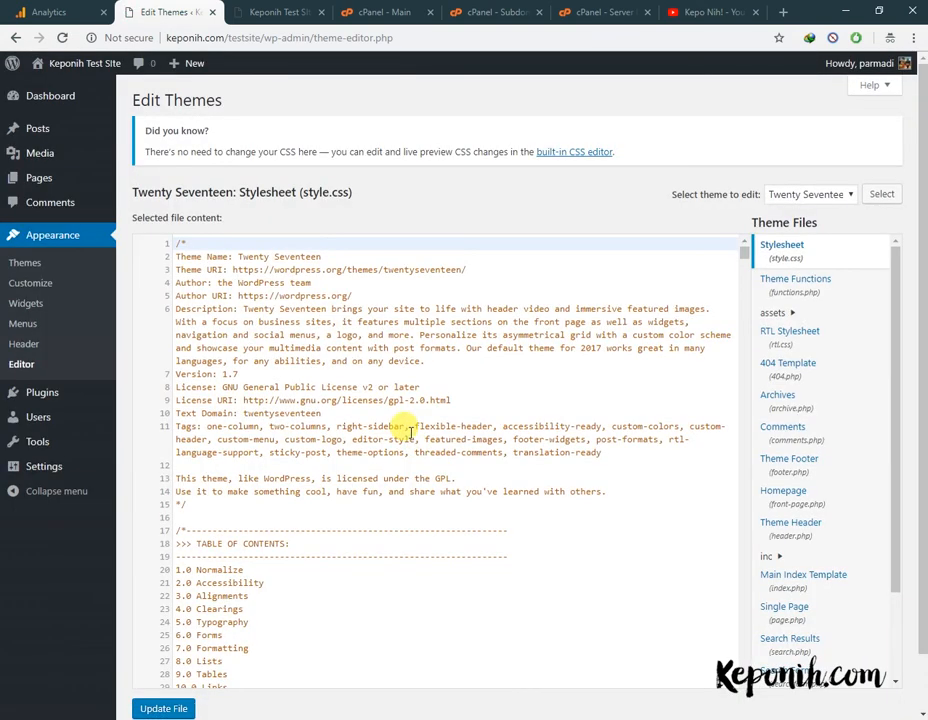
pyautogui.scroll(-2, 790, 400)
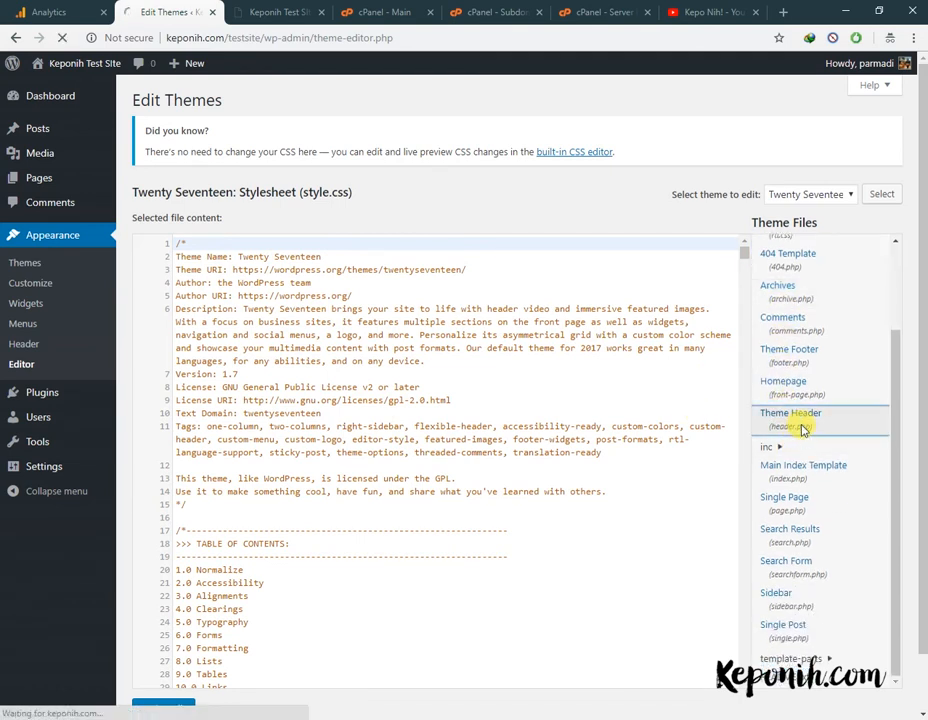
pyautogui.click(802, 429)
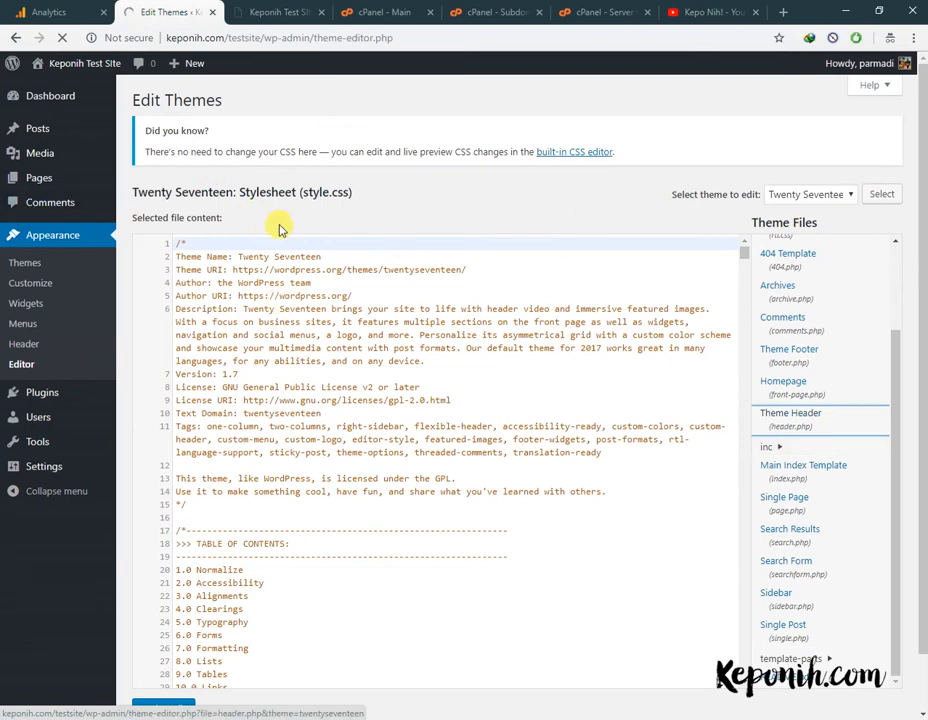
pyautogui.click(265, 12)
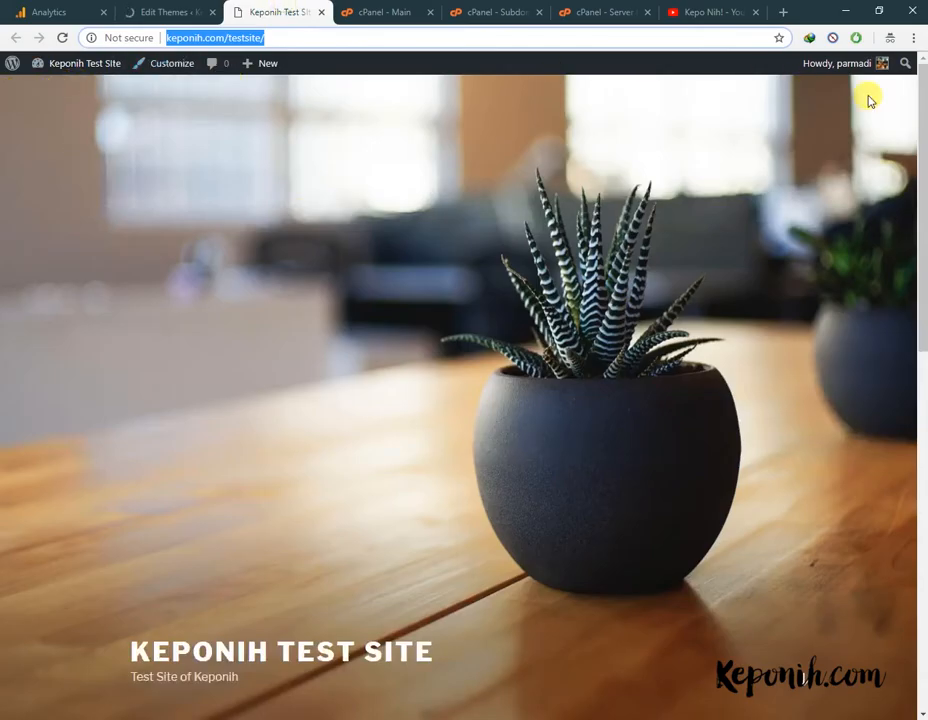
pyautogui.click(190, 10)
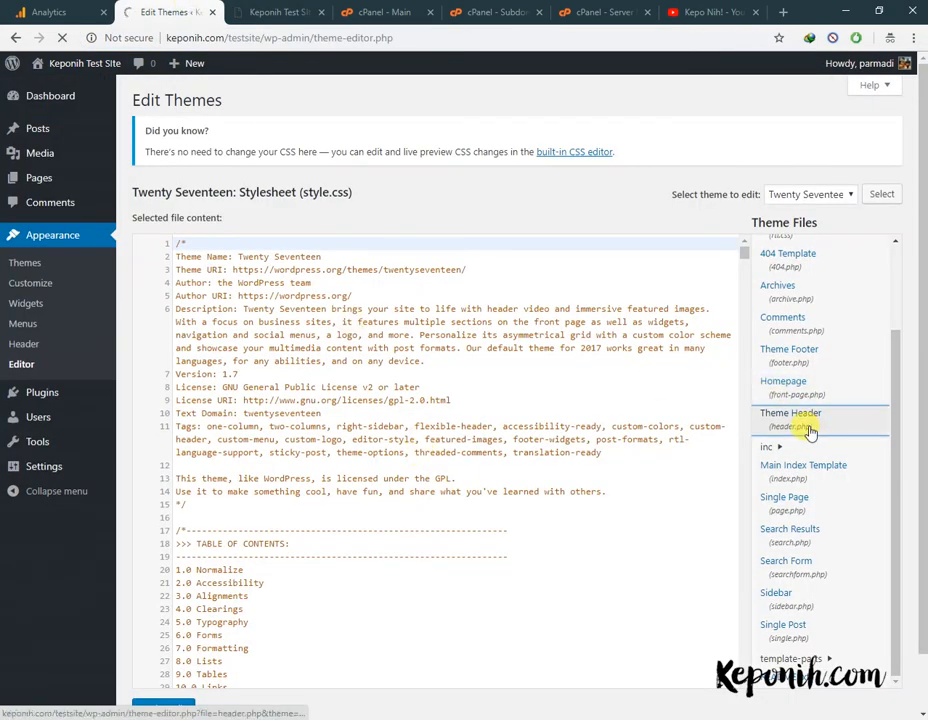
# Step: Copy the complete Global Site Tag code from Google Analytics and return to the theme's header.php in WordPress
pyautogui.click(40, 12)
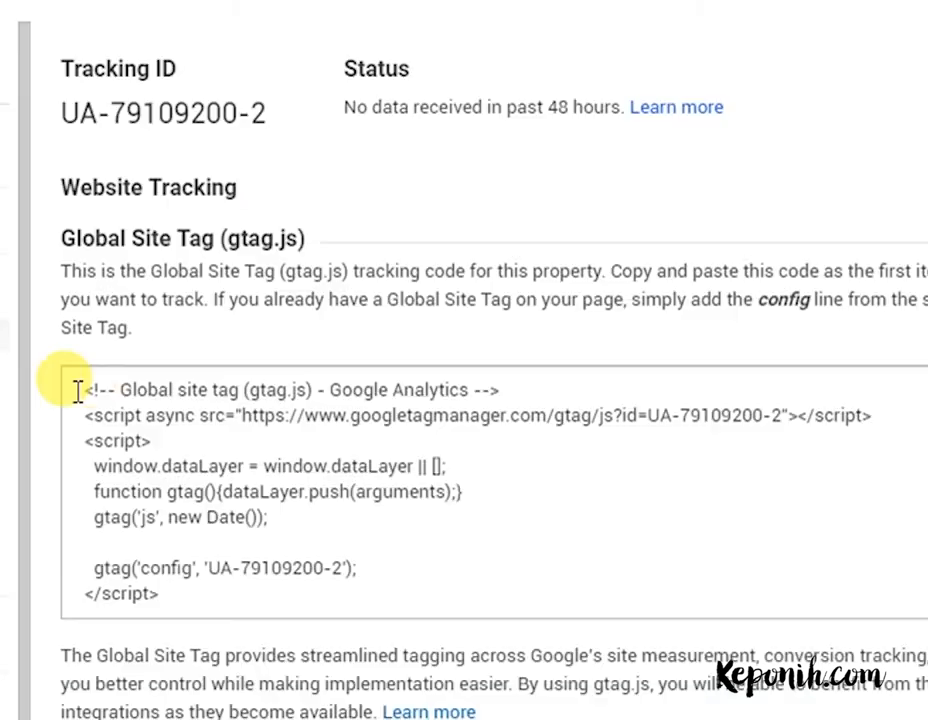
pyautogui.moveTo(304, 375); pyautogui.dragTo(430, 483)
pyautogui.click(213, 450)
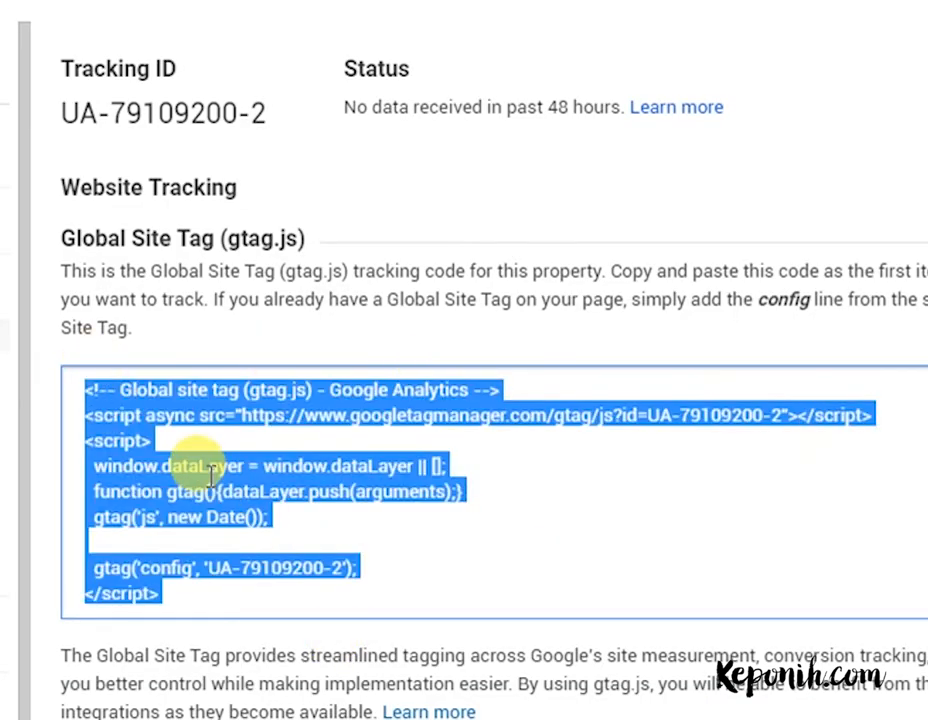
pyautogui.rightClick(211, 477)
pyautogui.click(298, 502)
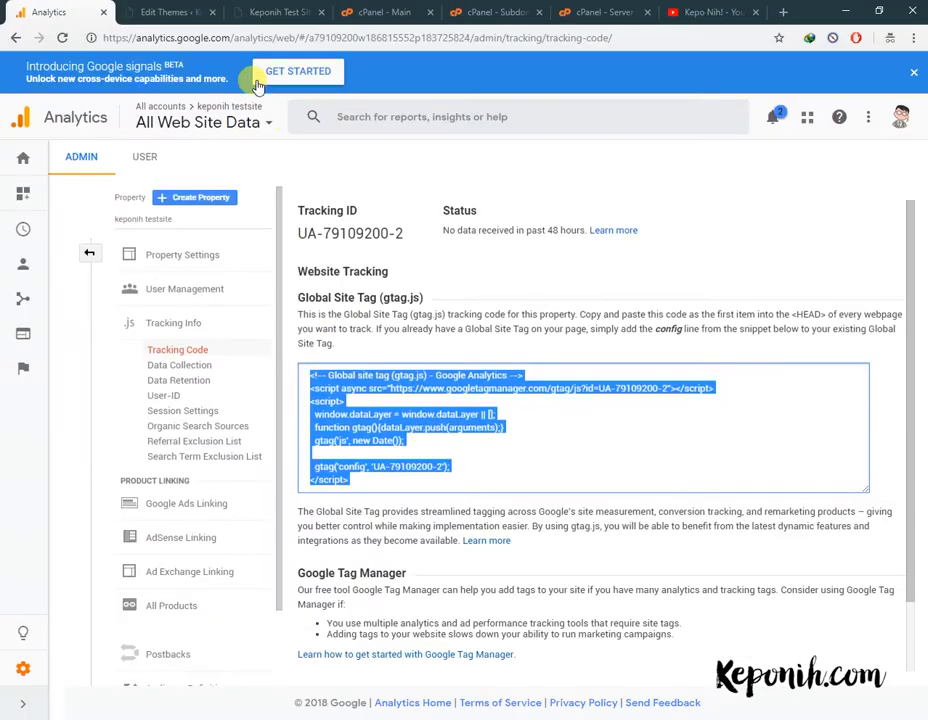
pyautogui.click(168, 12)
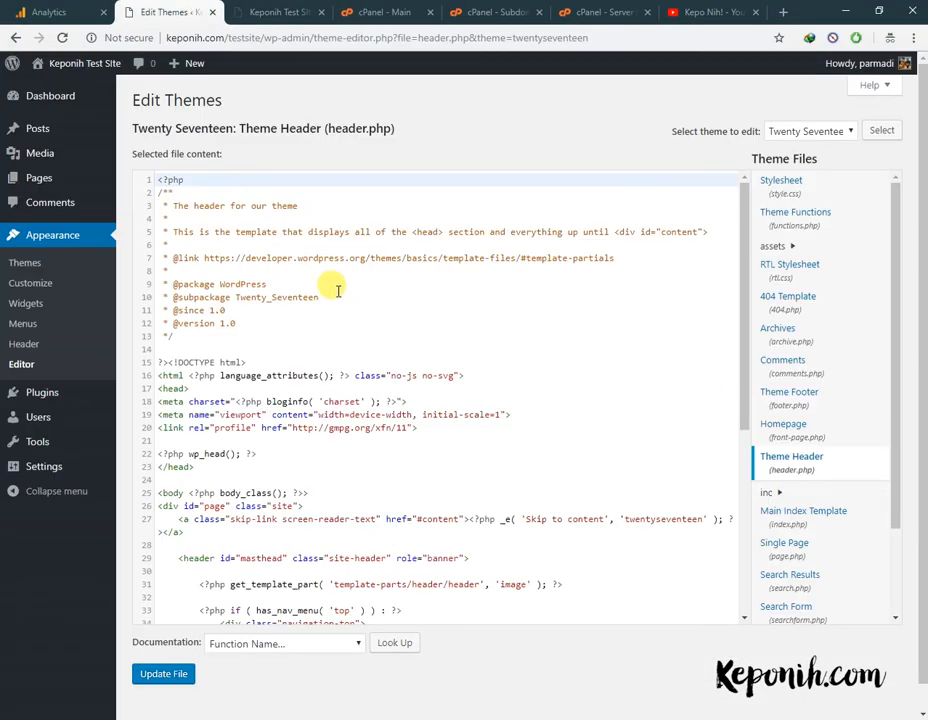
# Step: Check the Analytics instructions for where the code belongs, and examine the opening and closing head tags in header.php
pyautogui.click(50, 10)
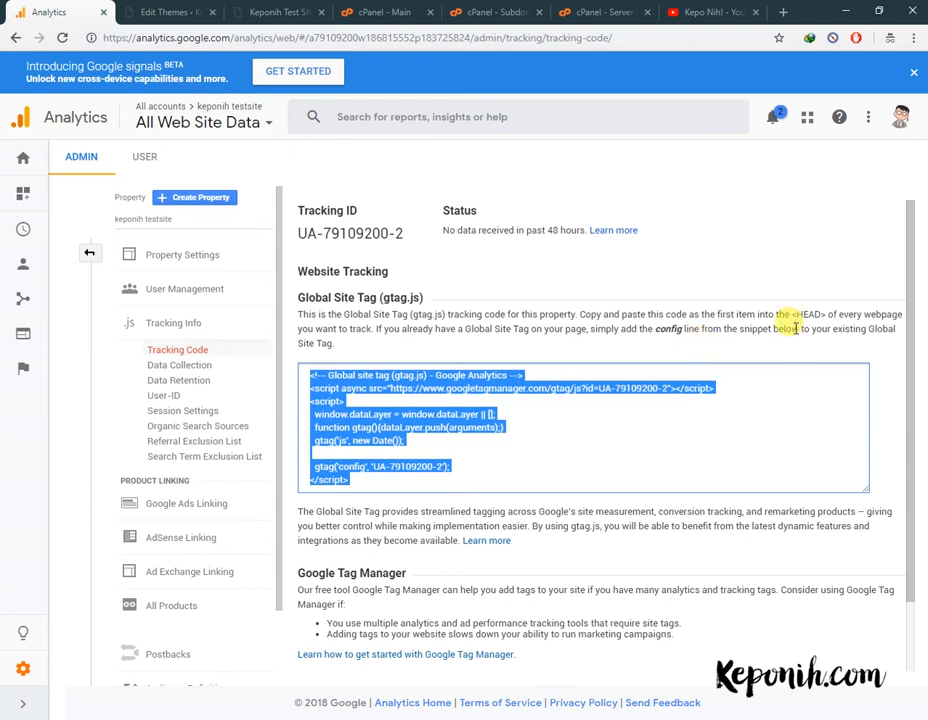
pyautogui.click(152, 12)
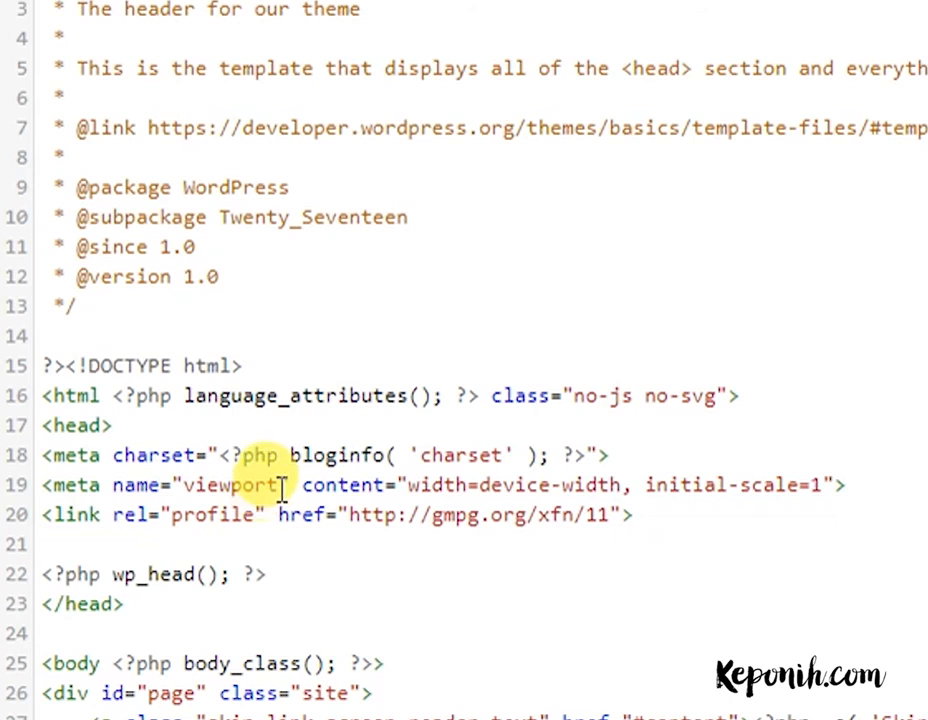
pyautogui.scroll(-1, 280, 490)
pyautogui.moveTo(43, 263); pyautogui.dragTo(112, 260)
pyautogui.click(114, 261)
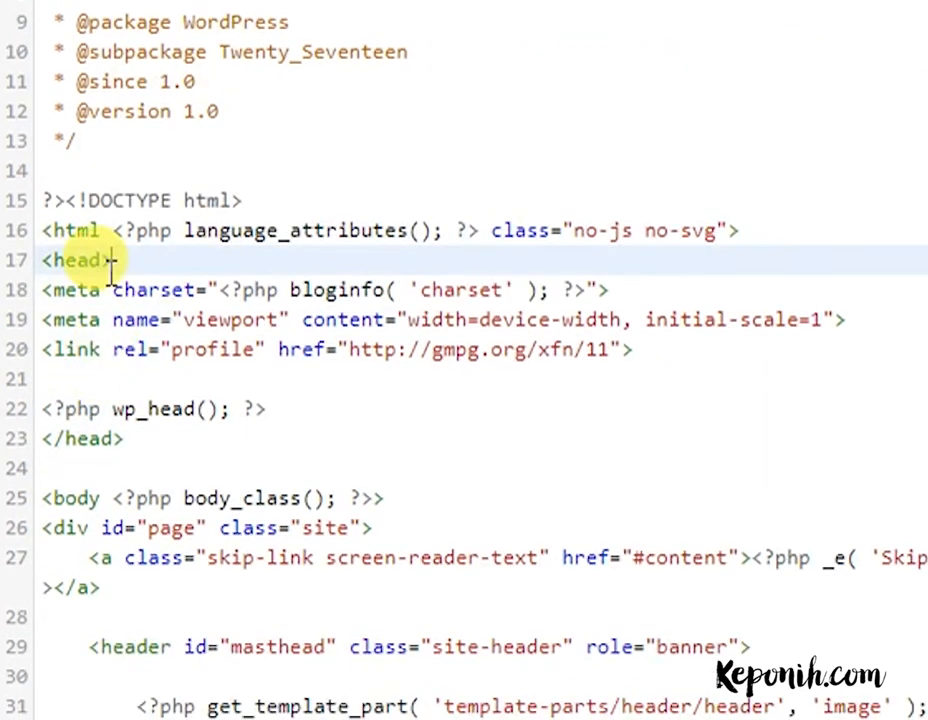
pyautogui.click(62, 440)
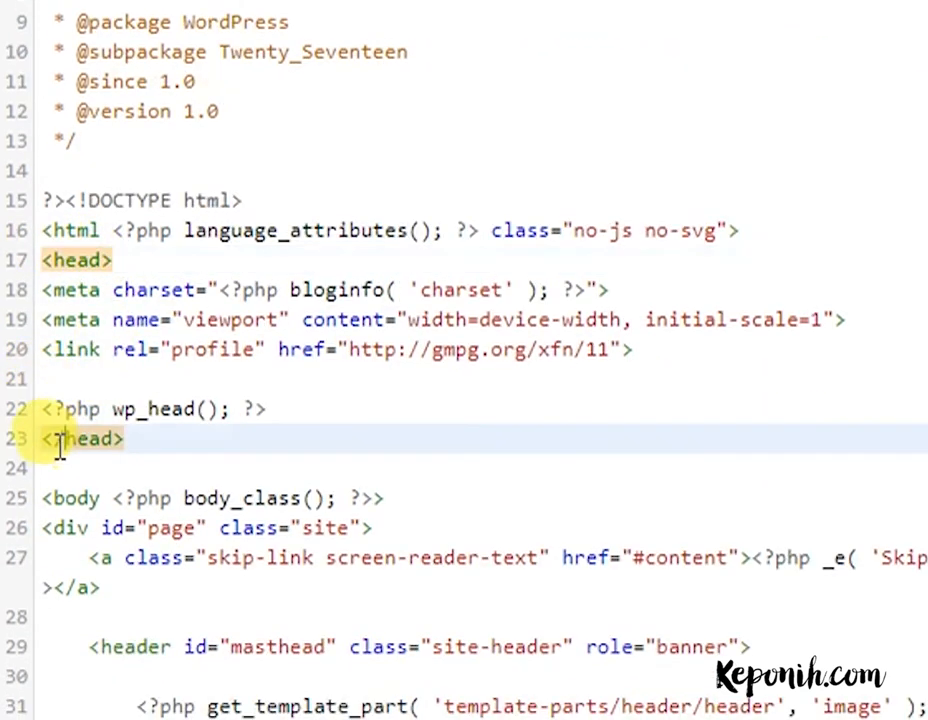
pyautogui.click(42, 258)
pyautogui.moveTo(102, 245); pyautogui.dragTo(120, 250)
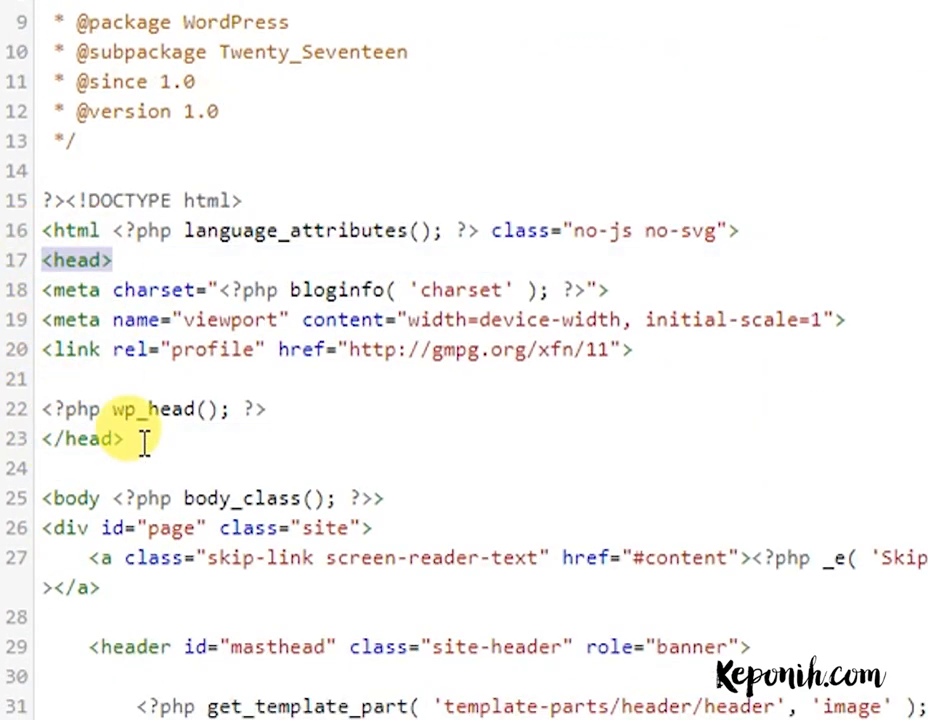
pyautogui.moveTo(143, 440); pyautogui.dragTo(25, 446)
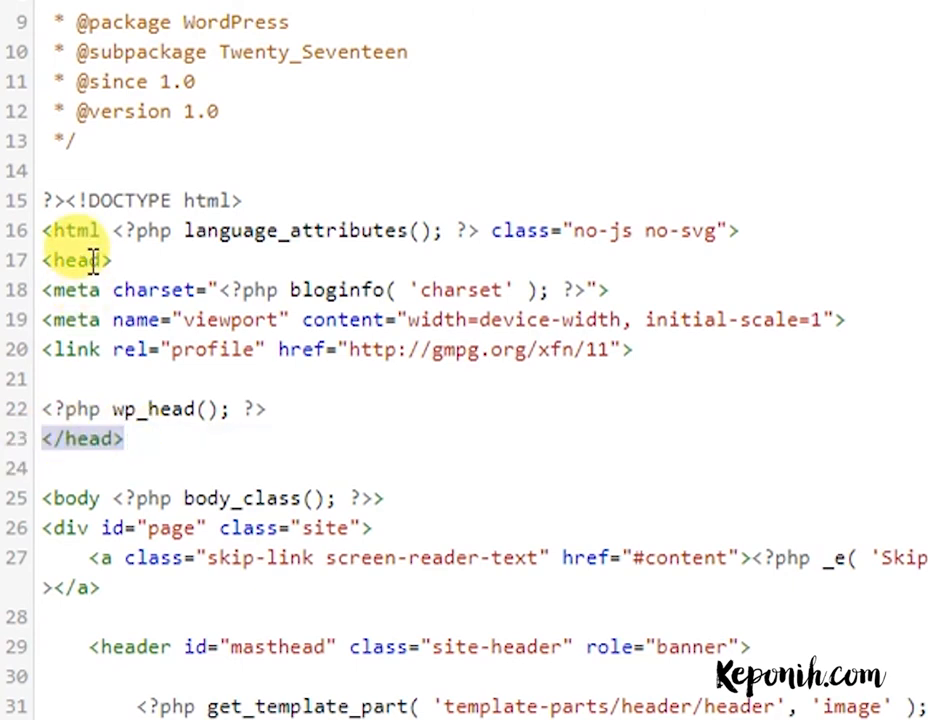
pyautogui.click(90, 260)
pyautogui.click(62, 439)
pyautogui.click(79, 259)
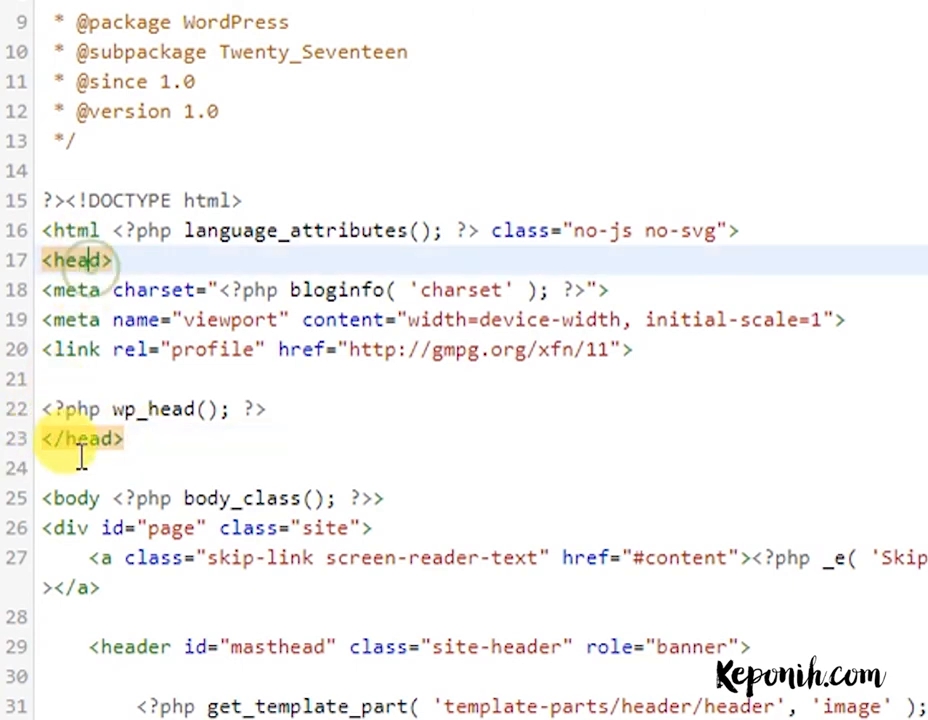
pyautogui.click(80, 456)
pyautogui.click(80, 410)
pyautogui.click(96, 260)
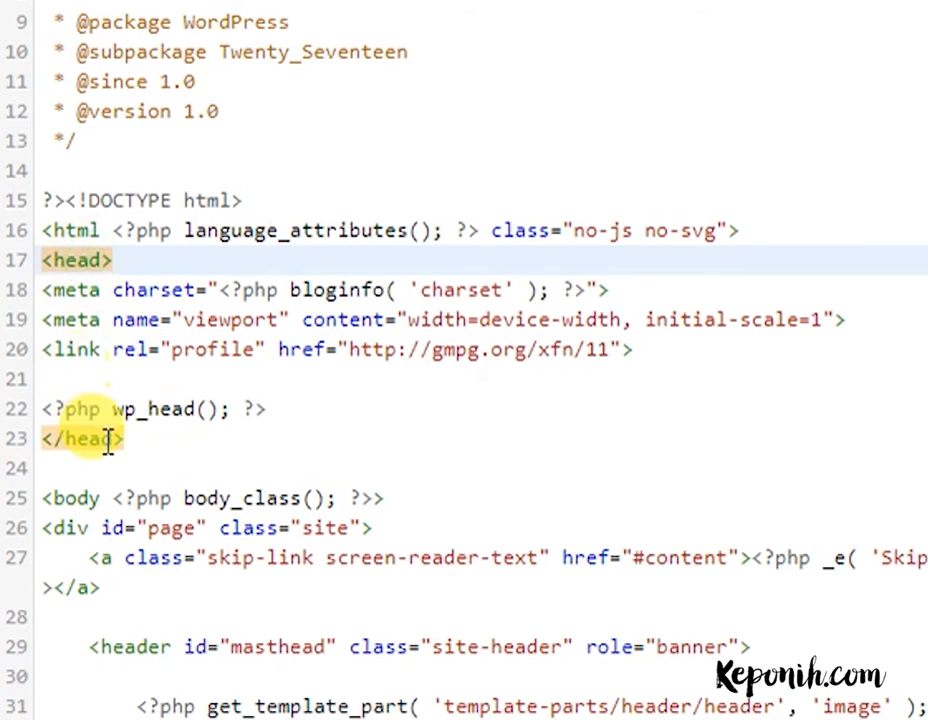
pyautogui.click(101, 440)
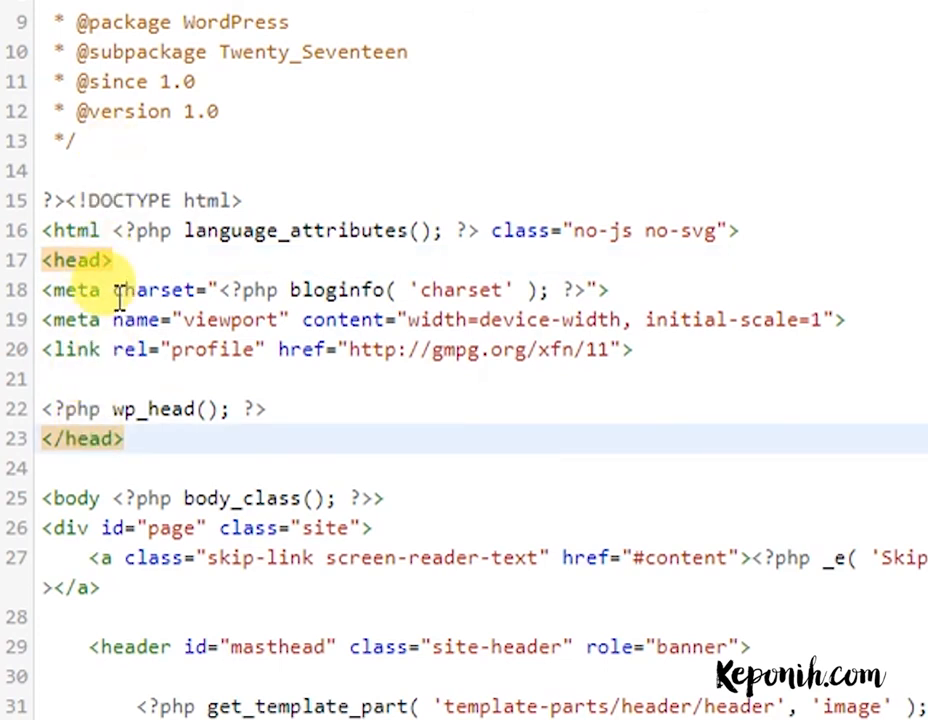
# Step: Paste the Global Site Tag code on the empty line above the wp_head call inside the head section of header.php
pyautogui.click(100, 388)
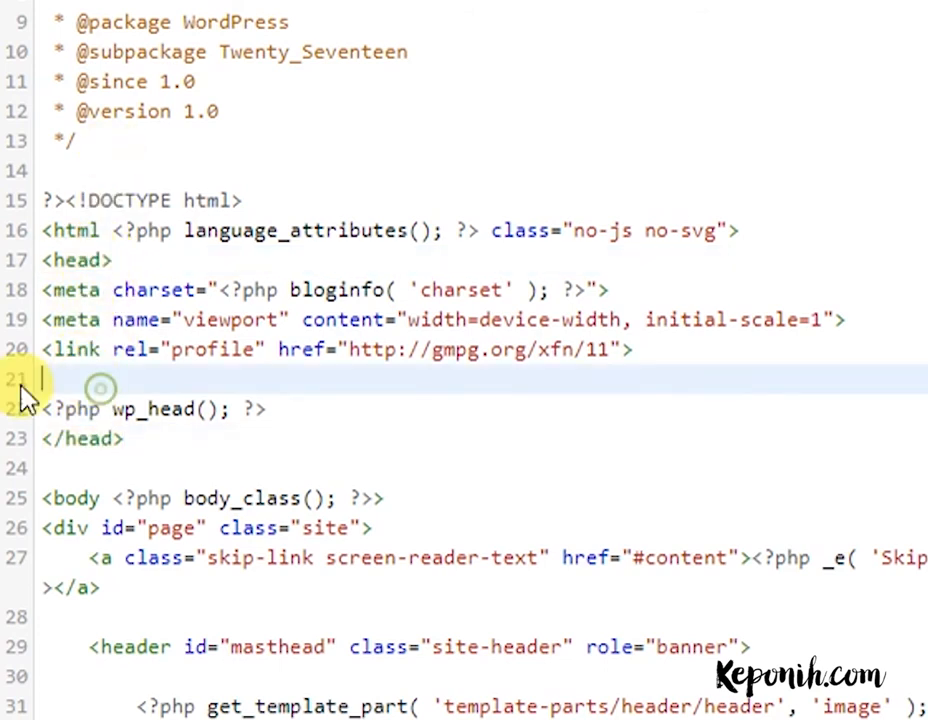
pyautogui.rightClick(68, 379)
pyautogui.click(224, 578)
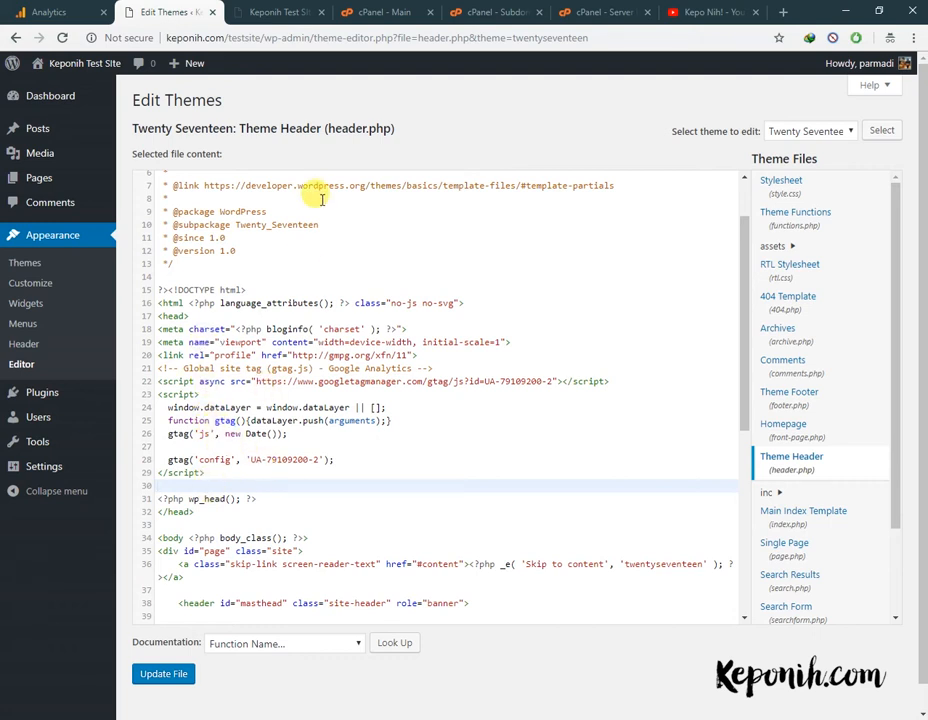
# Step: Review the pasted Google Analytics script and its placement within the head section of header.php
pyautogui.scroll(2, 238, 252)
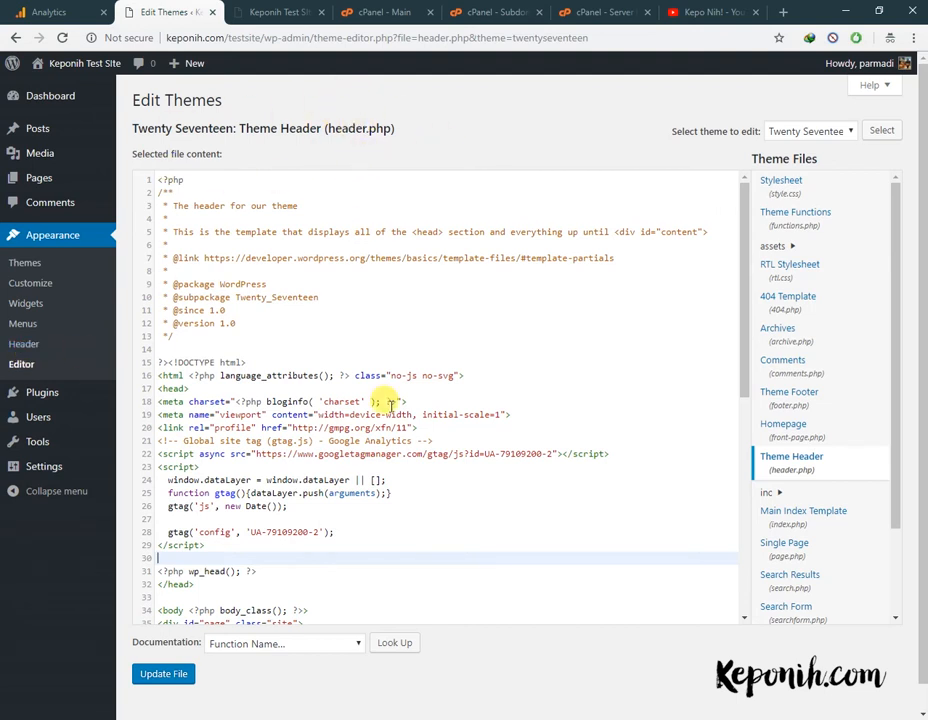
pyautogui.scroll(-3, 245, 450)
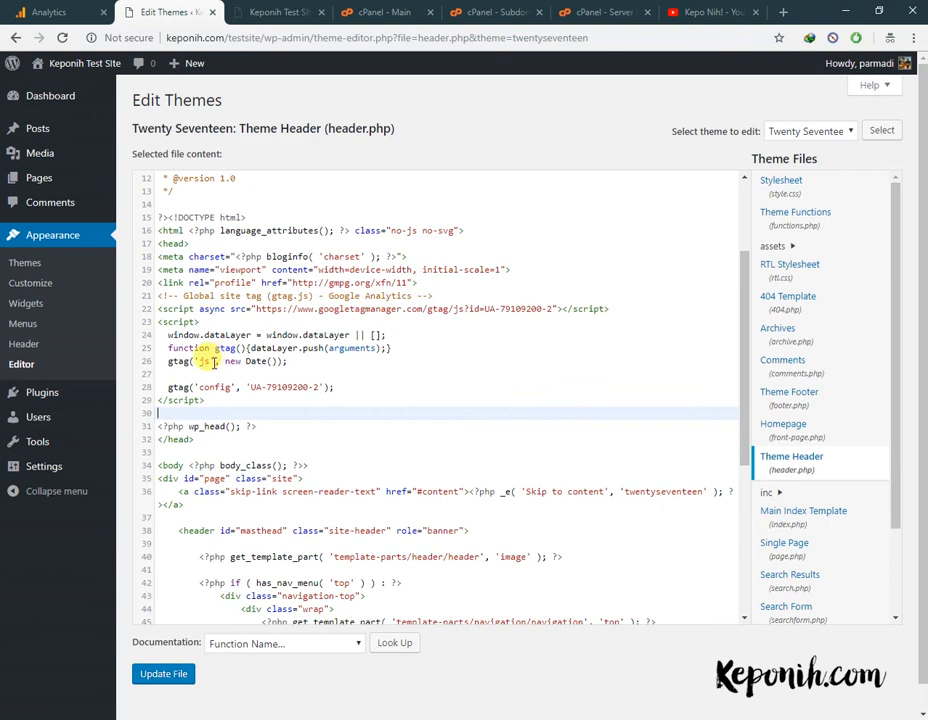
pyautogui.scroll(3, 336, 380)
pyautogui.scroll(-1, 325, 390)
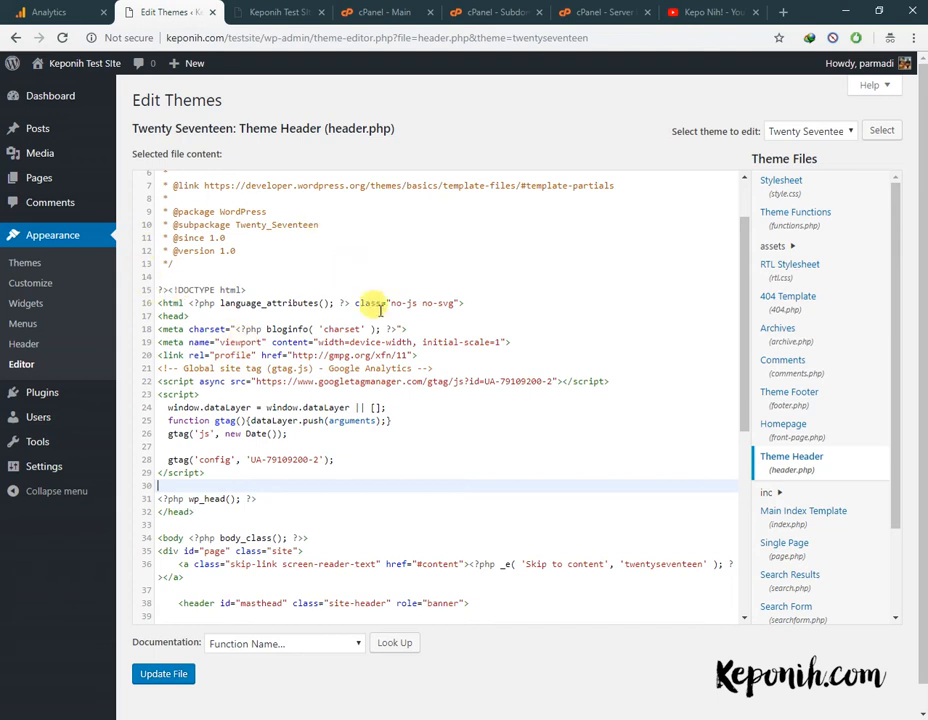
pyautogui.moveTo(213, 472); pyautogui.dragTo(156, 370)
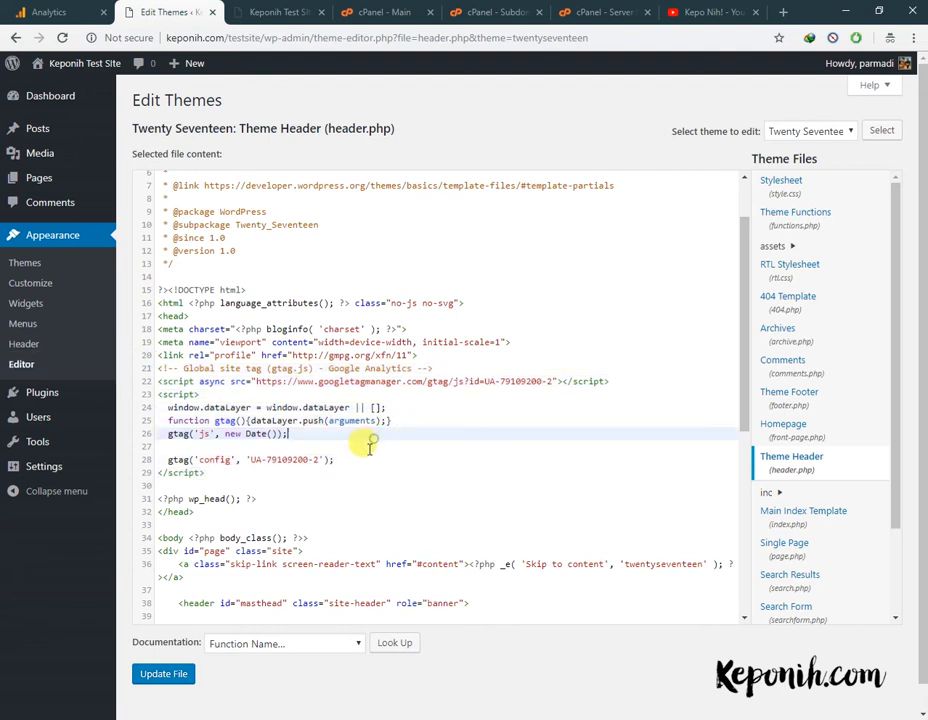
pyautogui.moveTo(234, 468); pyautogui.dragTo(160, 370)
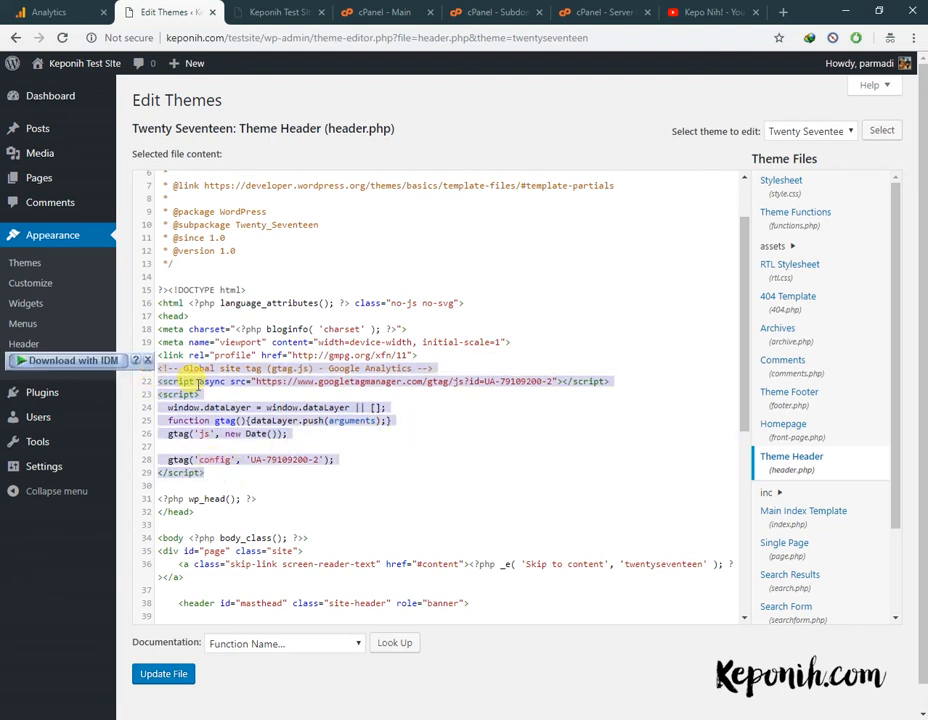
pyautogui.click(414, 402)
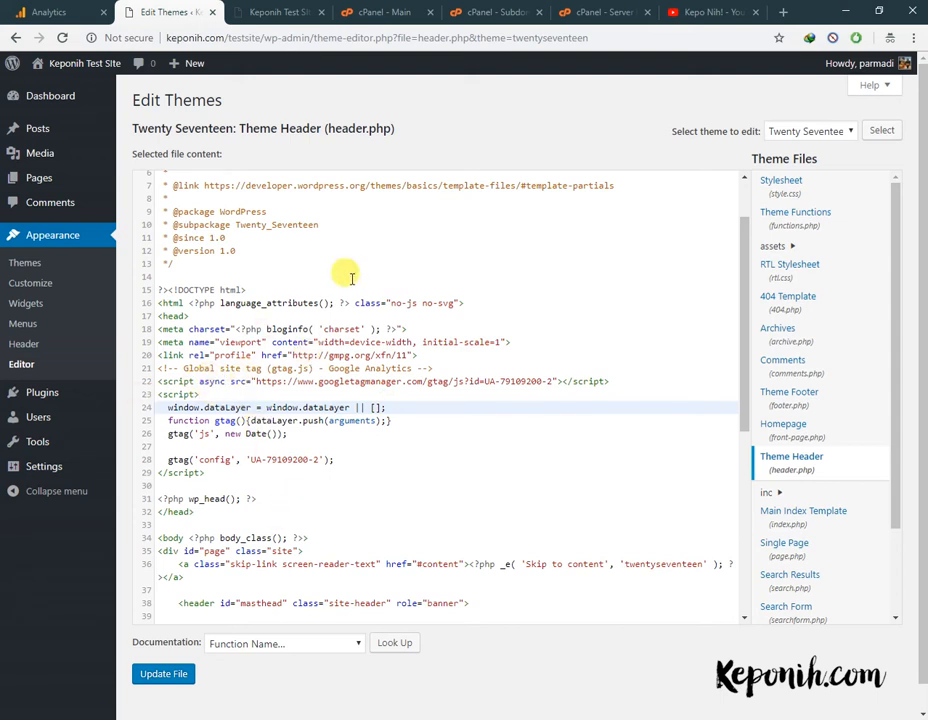
pyautogui.scroll(-3, 335, 282)
pyautogui.scroll(4, 275, 364)
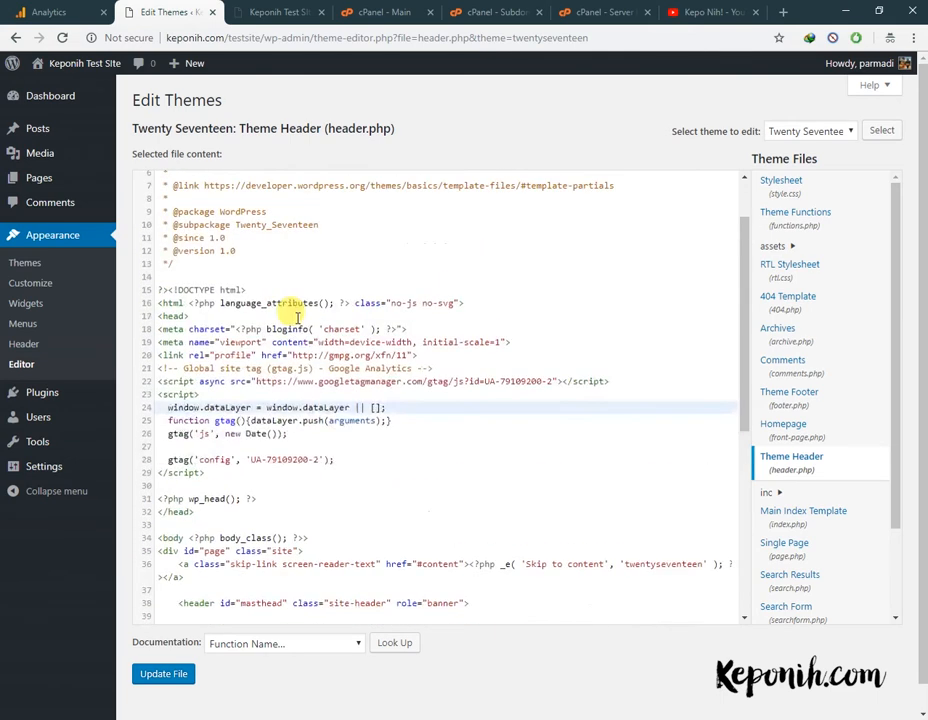
# Step: Leave the theme editor for the installed plugins list, discarding the unsaved header.php changes
pyautogui.moveTo(90, 400)
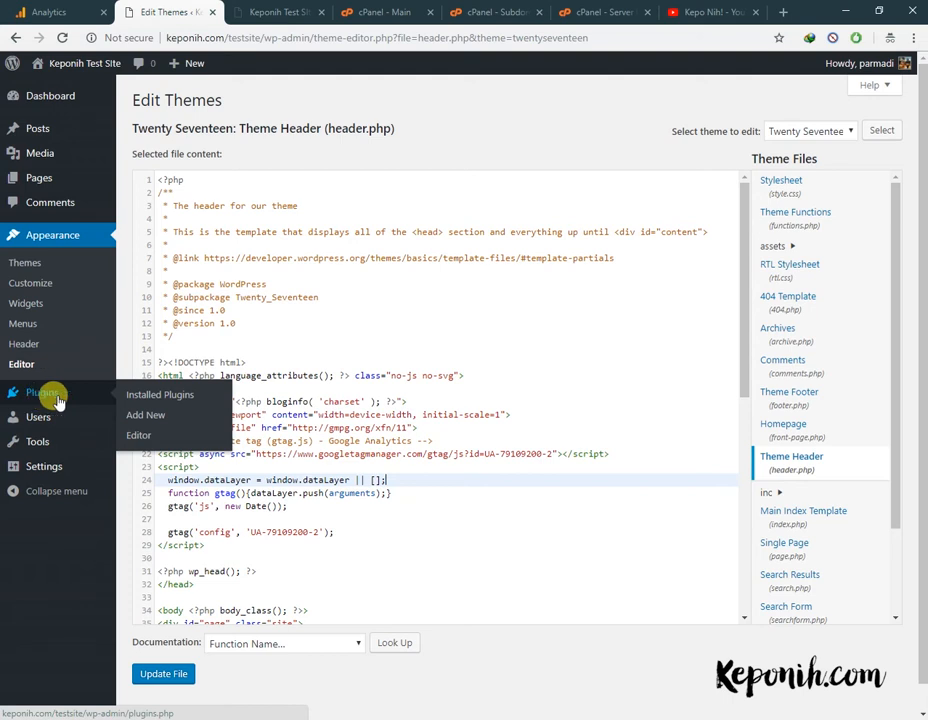
pyautogui.click(145, 396)
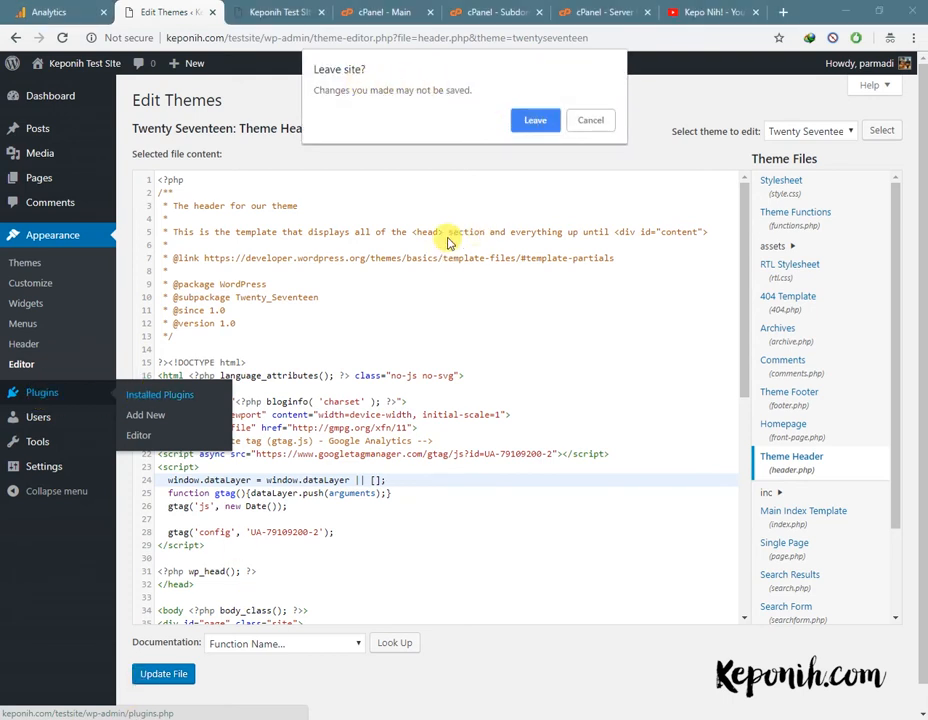
pyautogui.click(527, 121)
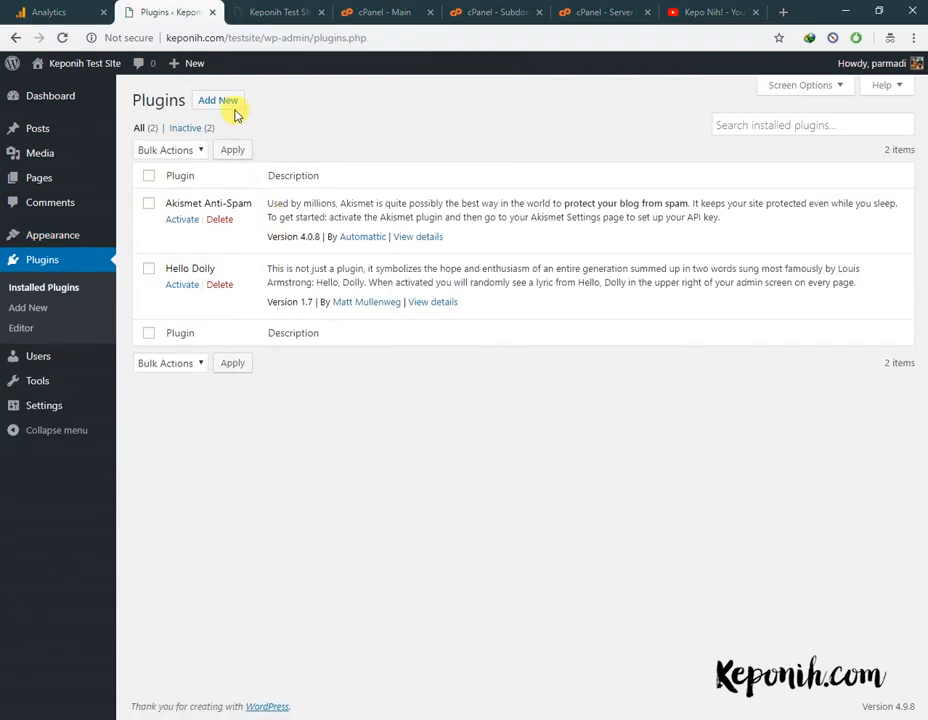
# Step: Search the WordPress plugin directory for "analytics" to find a new plugin to add
pyautogui.click(233, 112)
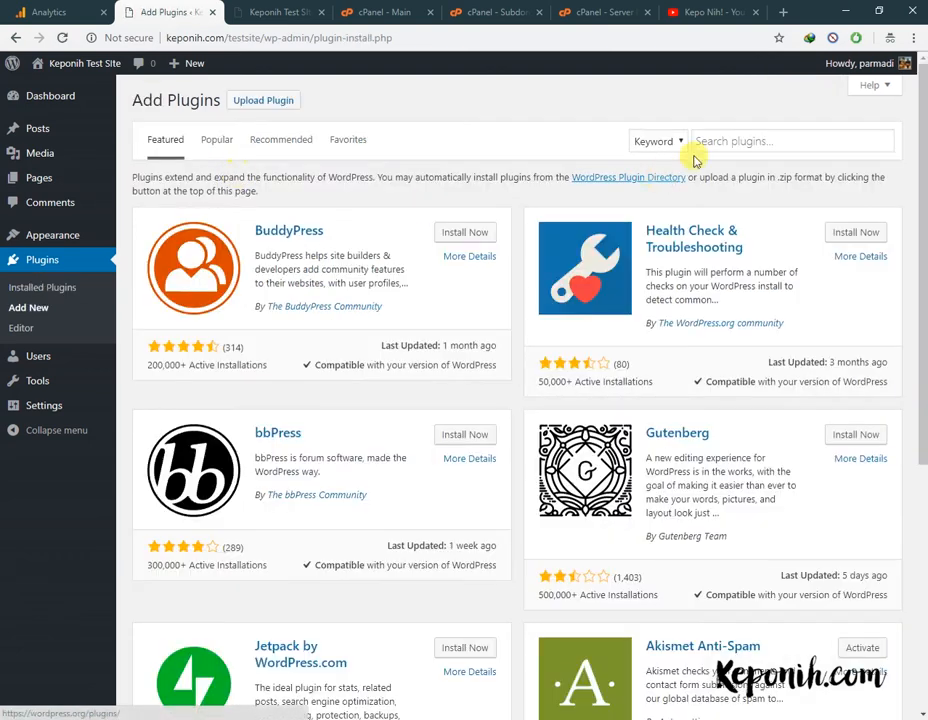
pyautogui.click(717, 140)
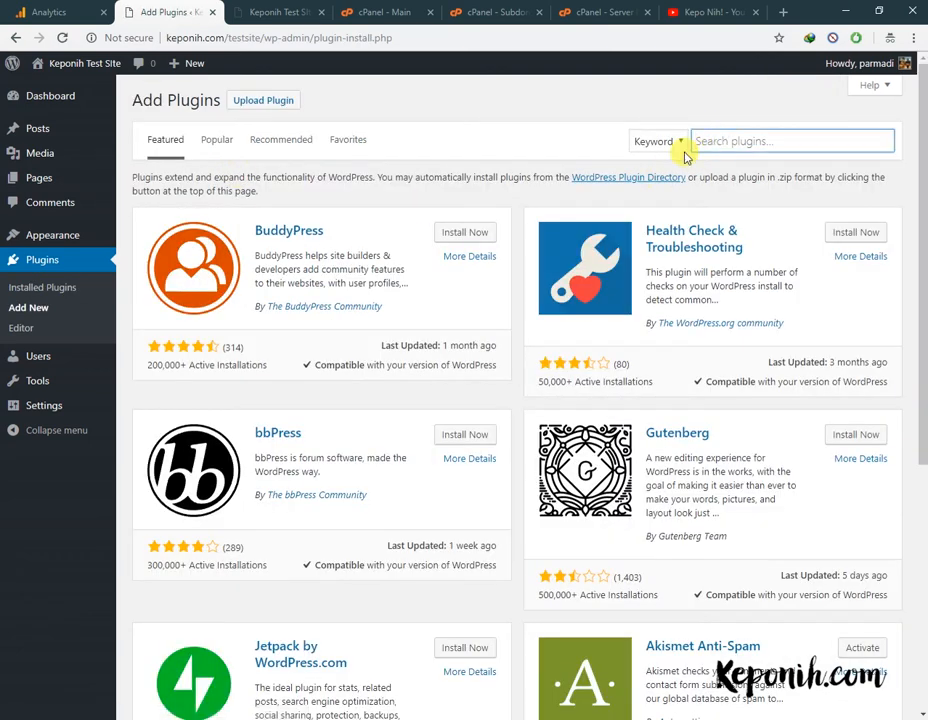
pyautogui.write('analytics')
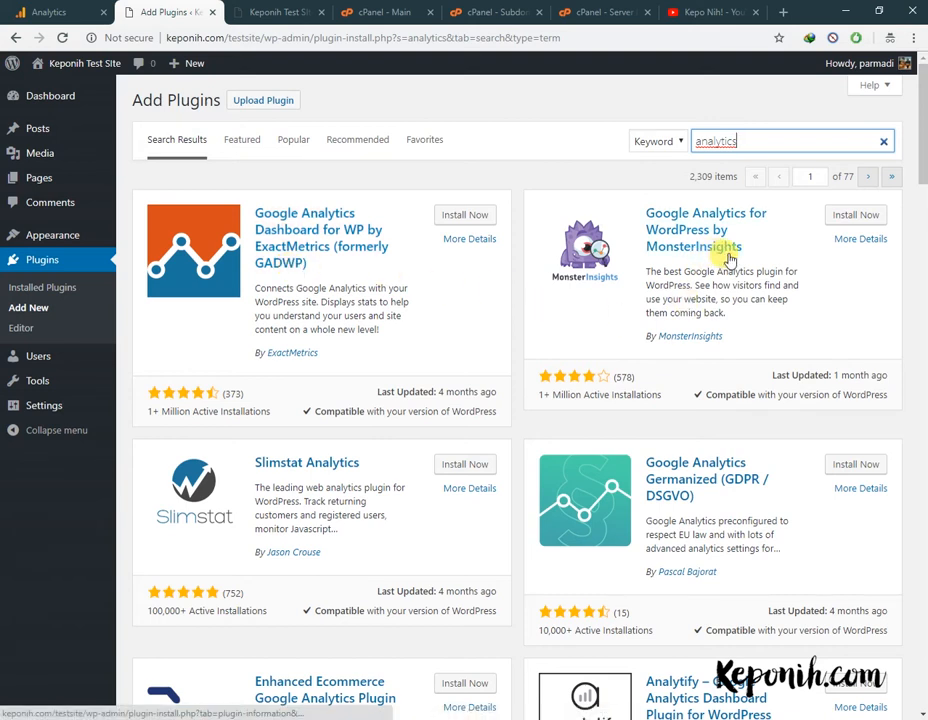
# Step: Install and activate the Google Analytics Dashboard for WP plugin by ExactMetrics
pyautogui.scroll(-2, 725, 255)
pyautogui.scroll(2, 719, 244)
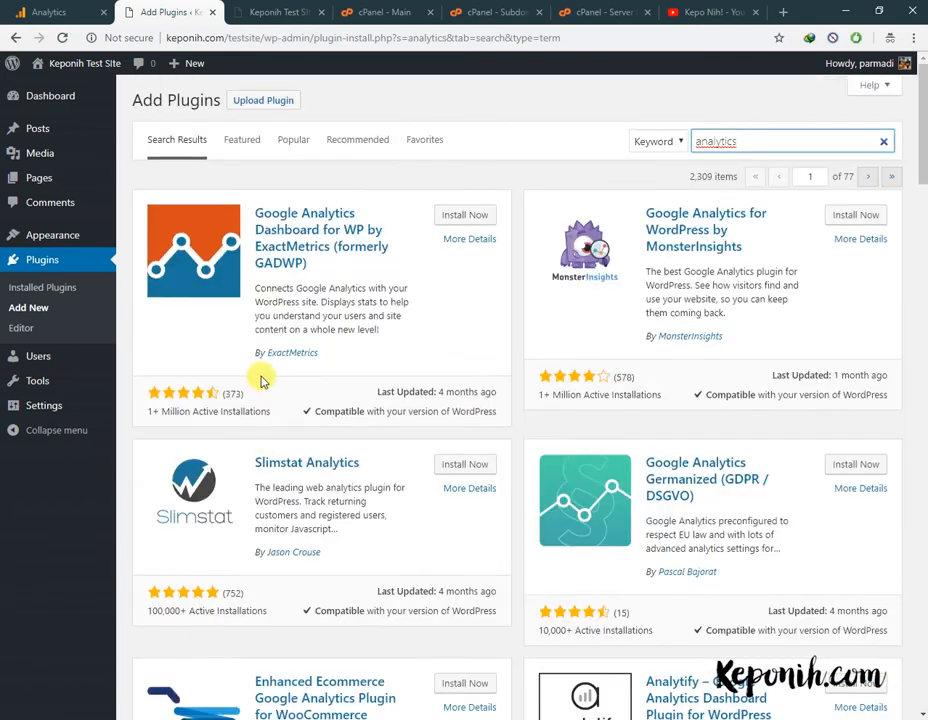
pyautogui.click(457, 217)
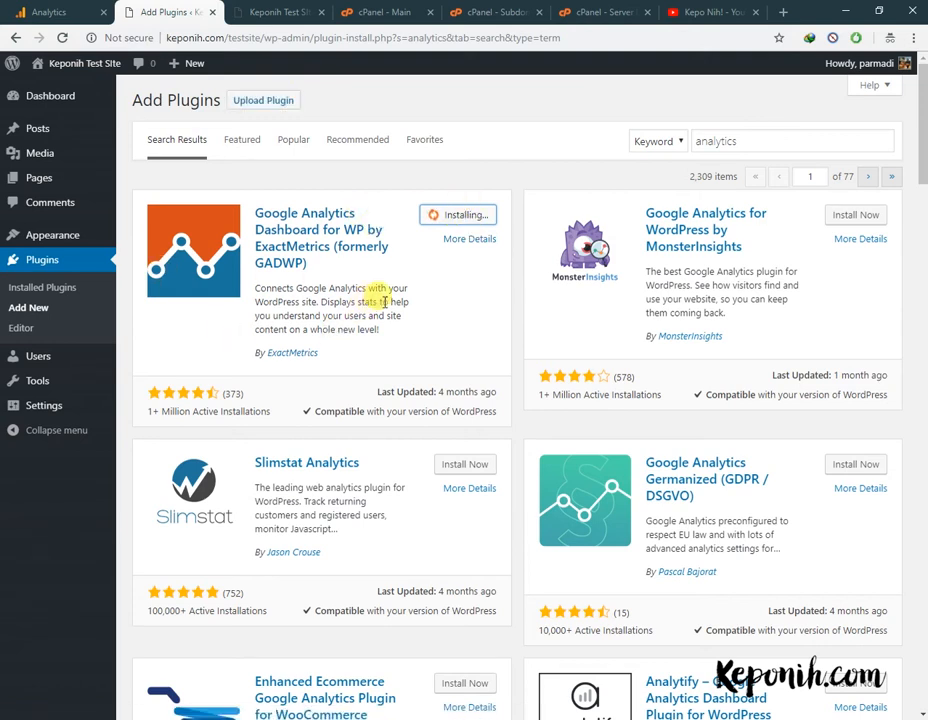
pyautogui.moveTo(92, 112)
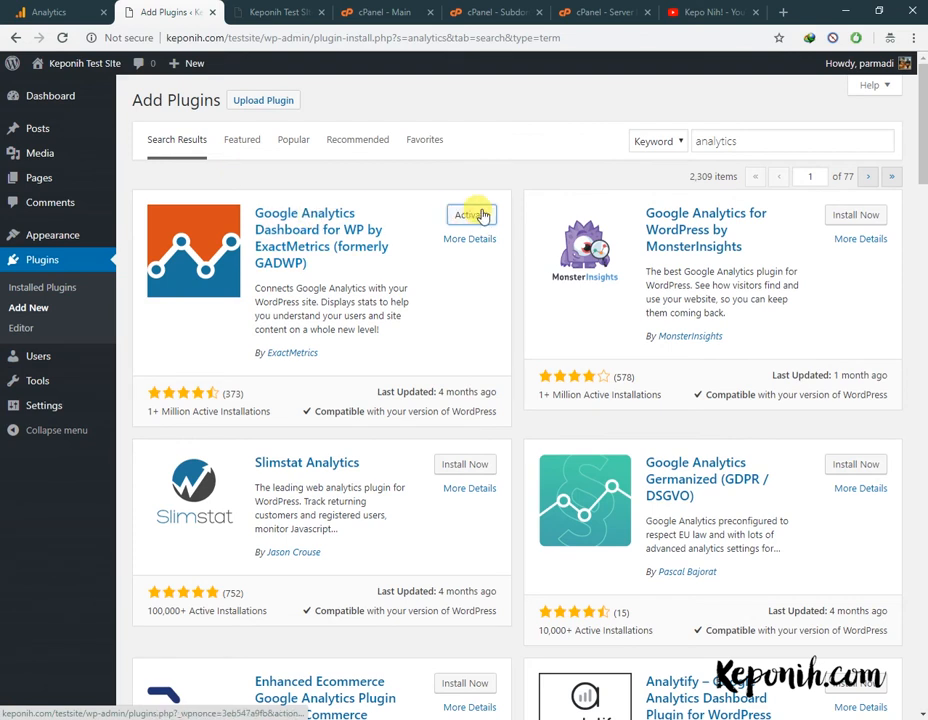
pyautogui.click(63, 16)
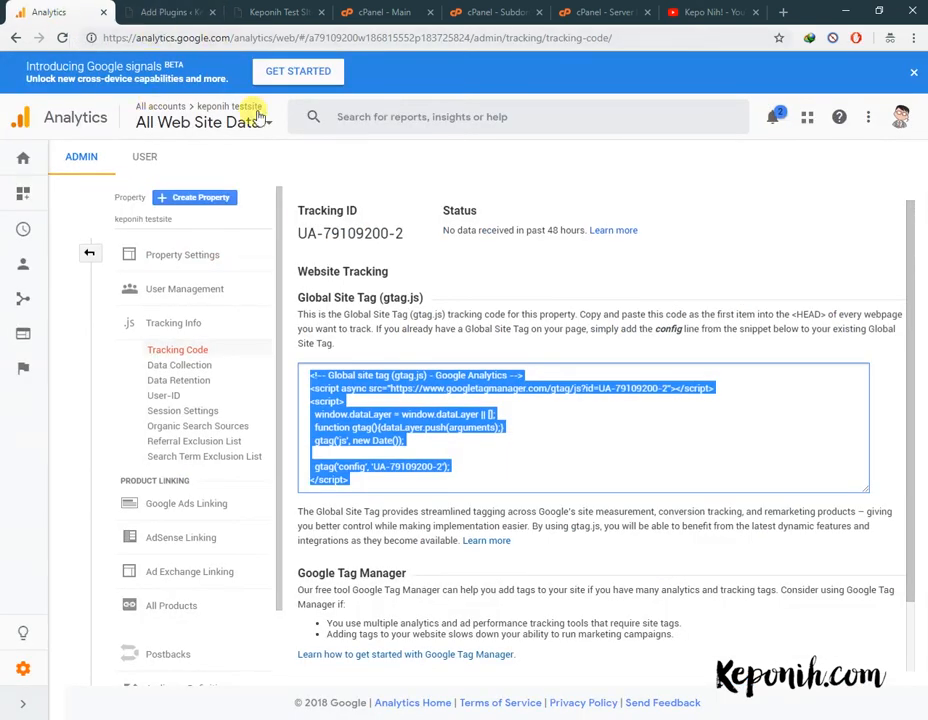
pyautogui.click(150, 12)
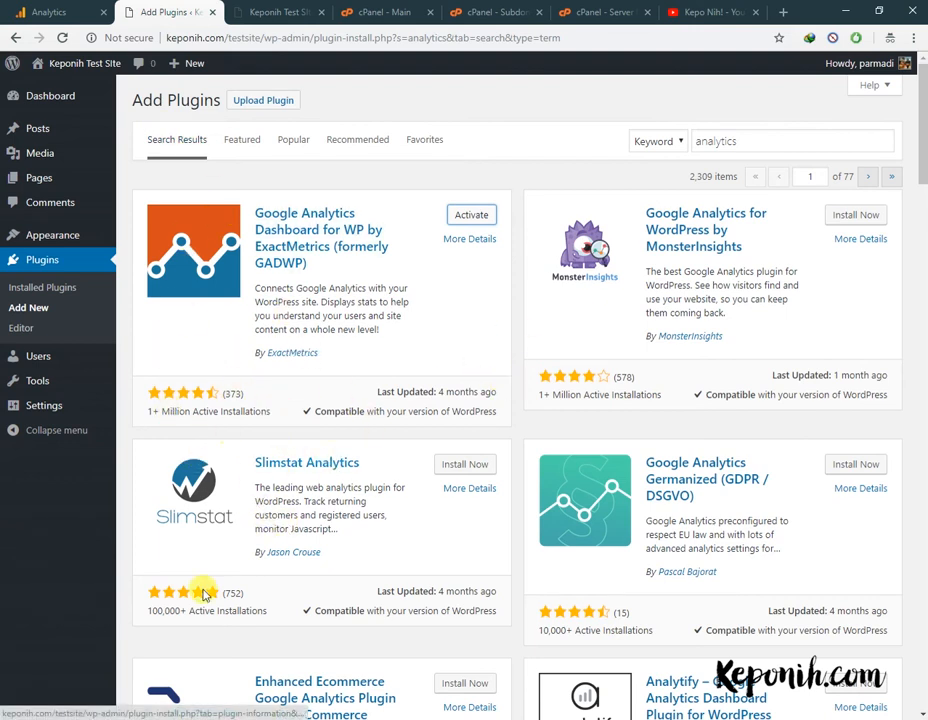
pyautogui.click(472, 216)
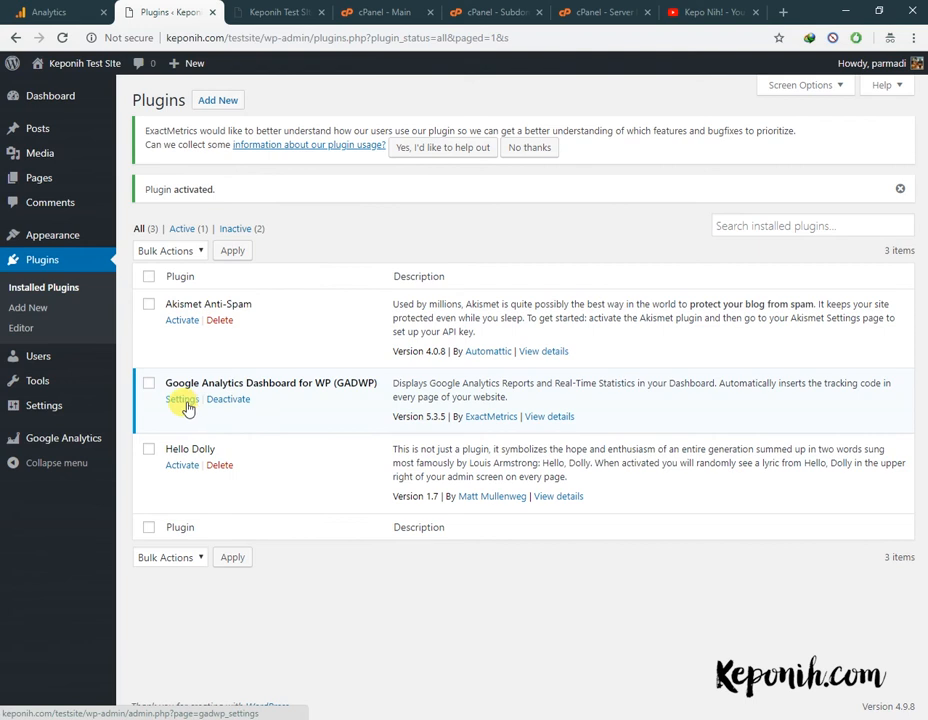
# Step: Open the Google Analytics plugin's general settings and start the plugin authorization
pyautogui.moveTo(104, 440)
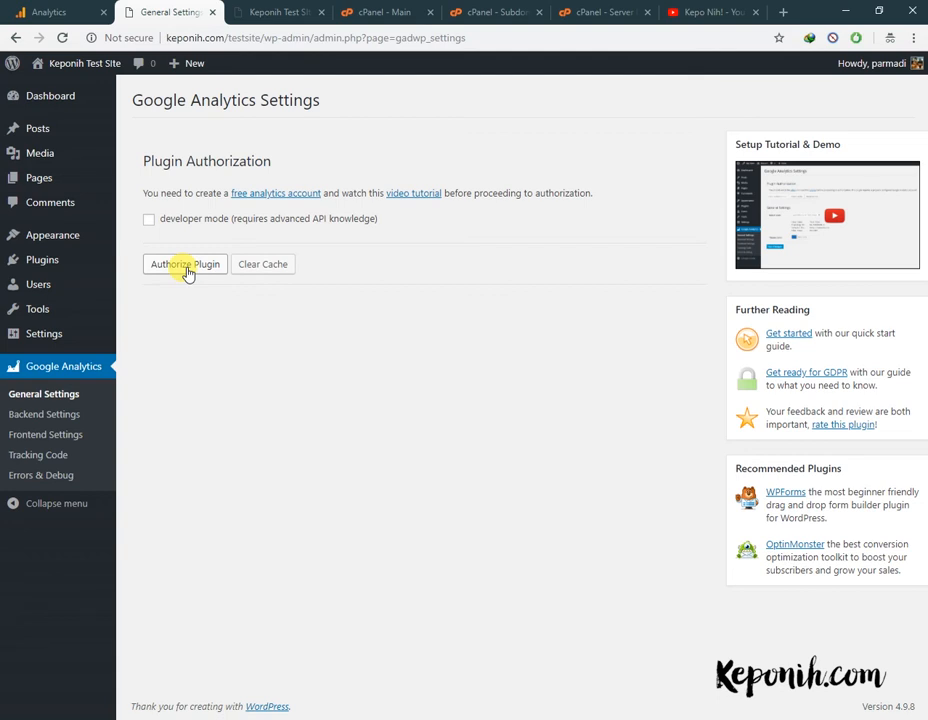
pyautogui.click(41, 11)
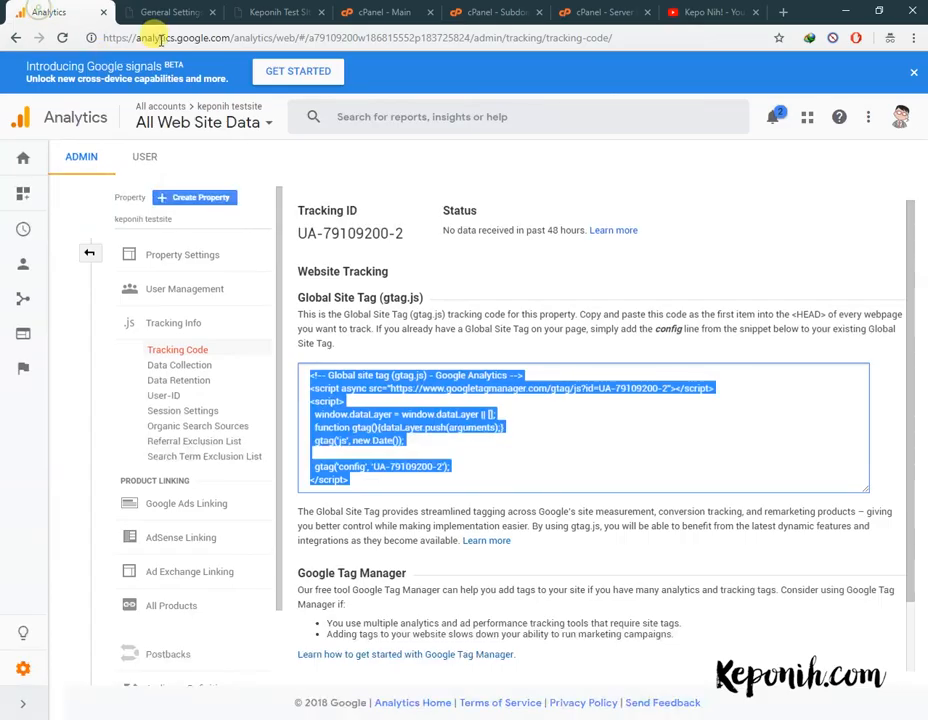
pyautogui.click(163, 12)
pyautogui.click(186, 270)
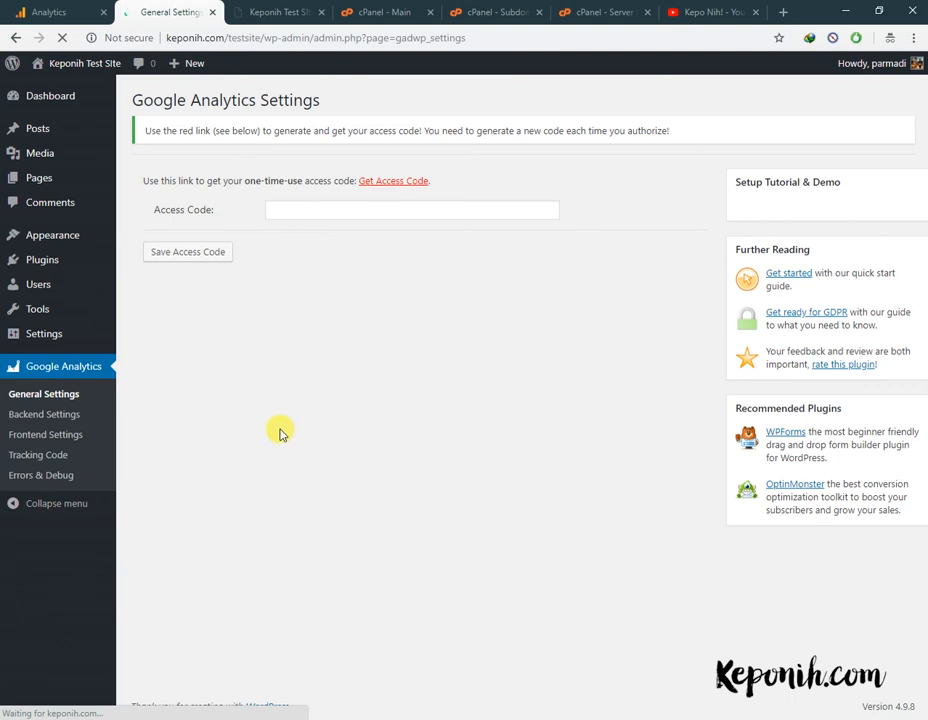
# Step: Request the one-time access code and allow Google Analytics Dashboard for WP to view the Kepo Nih account's Analytics data
pyautogui.click(396, 183)
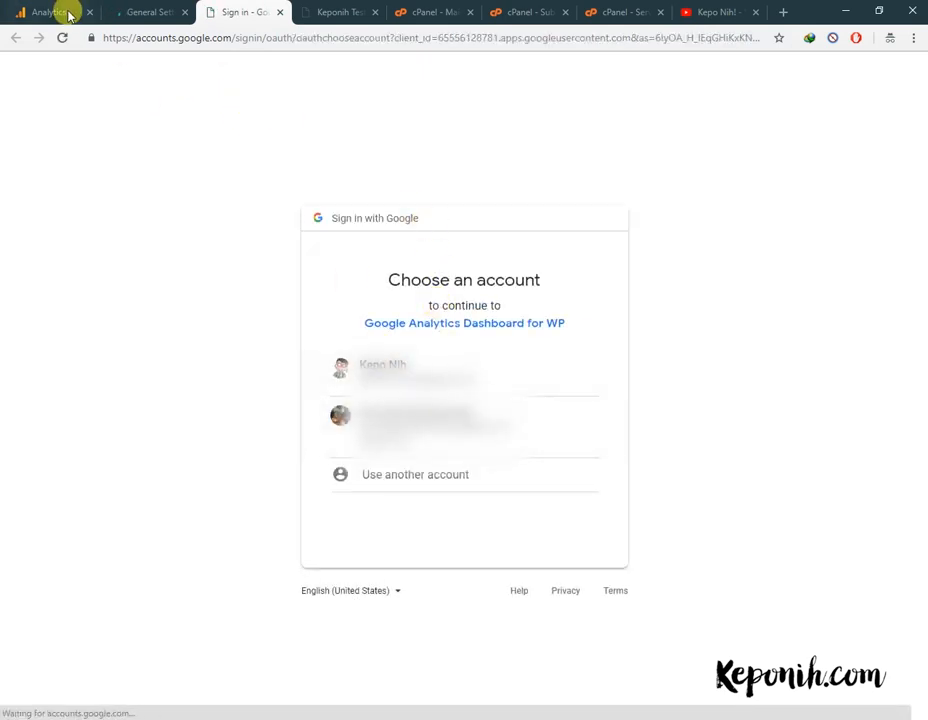
pyautogui.click(385, 370)
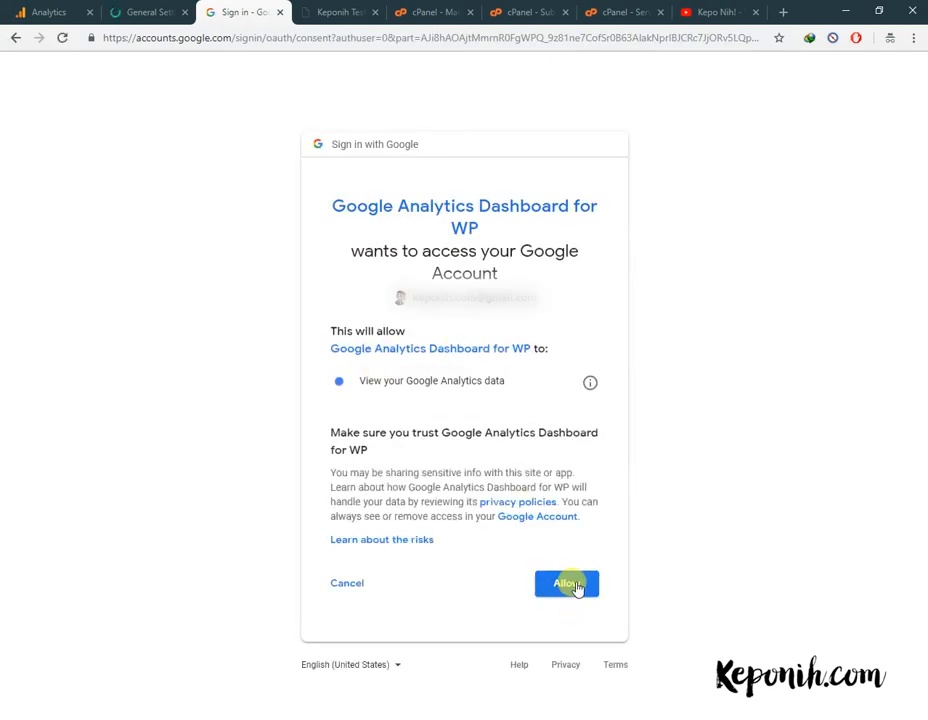
pyautogui.click(568, 584)
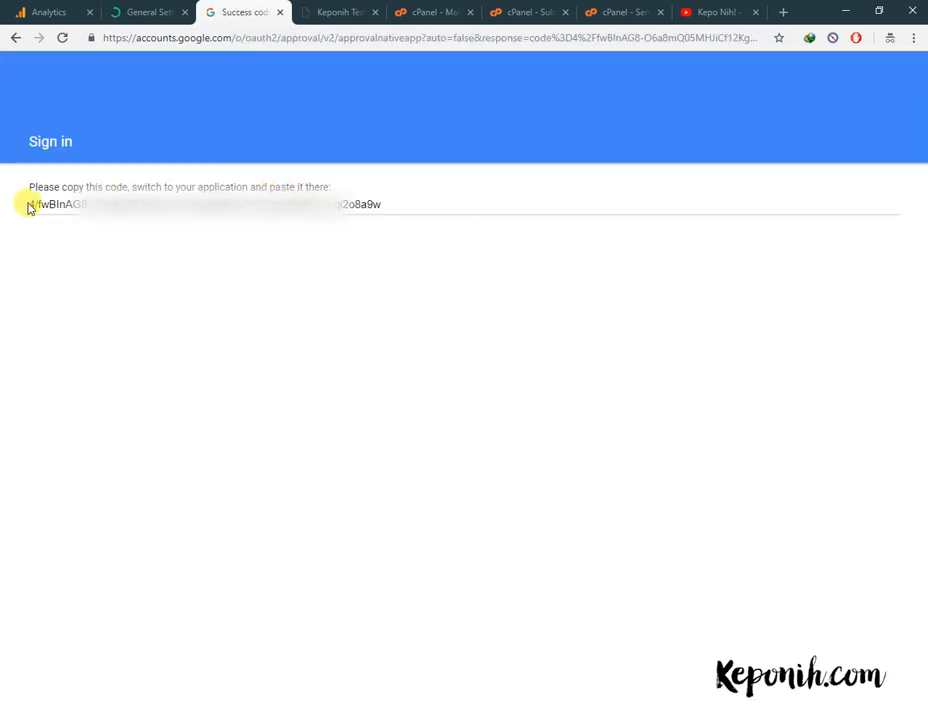
# Step: Copy the generated access code from Google, paste it into the plugin's Access Code field, and save it
pyautogui.moveTo(29, 203); pyautogui.dragTo(493, 199)
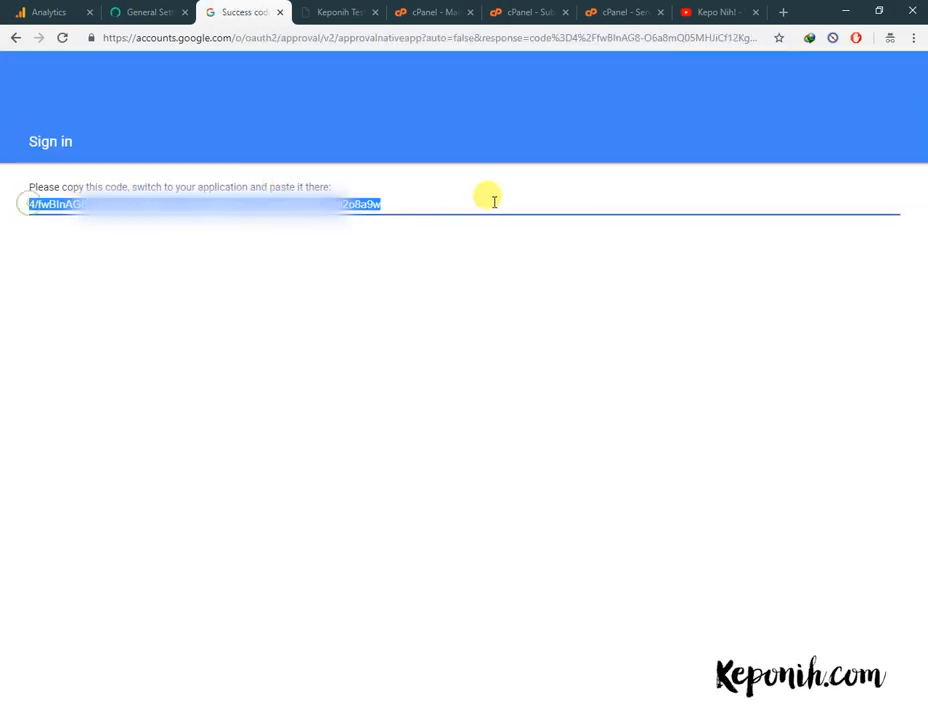
pyautogui.rightClick(380, 204)
pyautogui.click(411, 216)
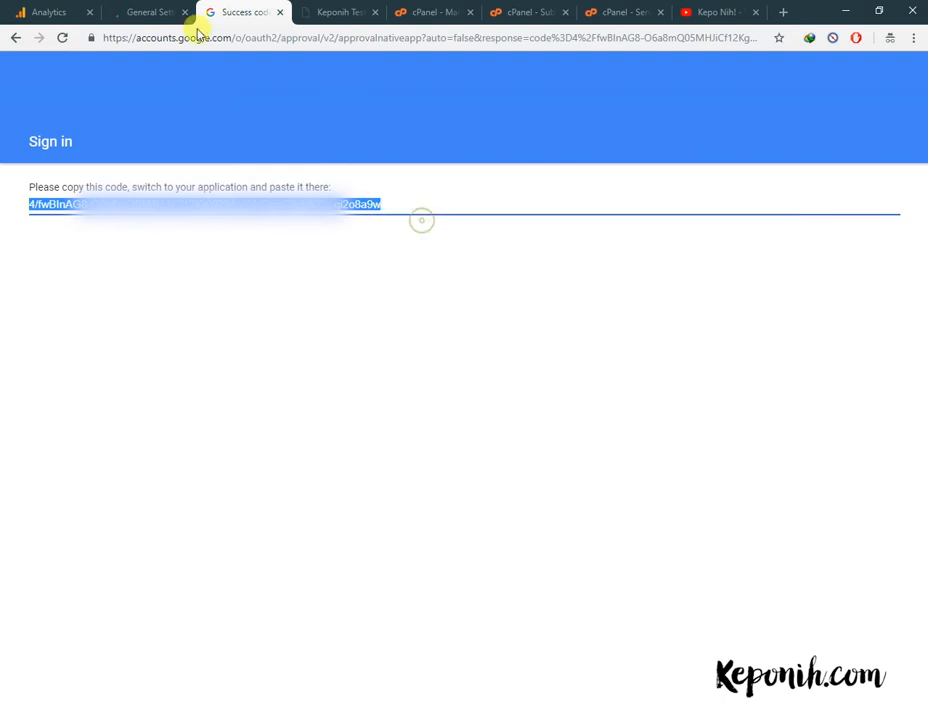
pyautogui.click(122, 10)
pyautogui.rightClick(343, 211)
pyautogui.click(402, 295)
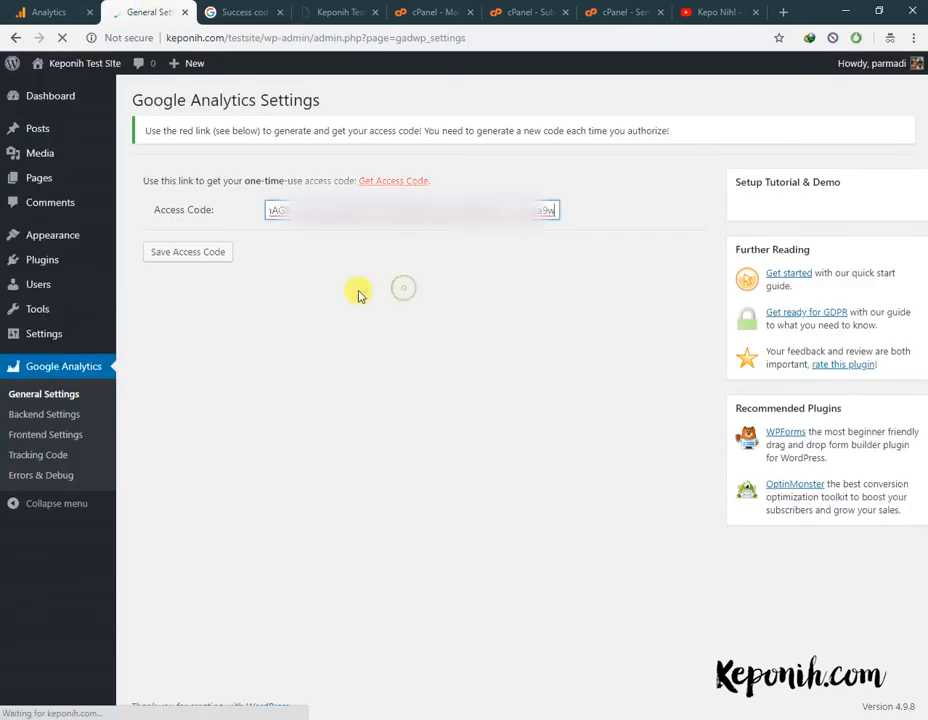
pyautogui.click(205, 257)
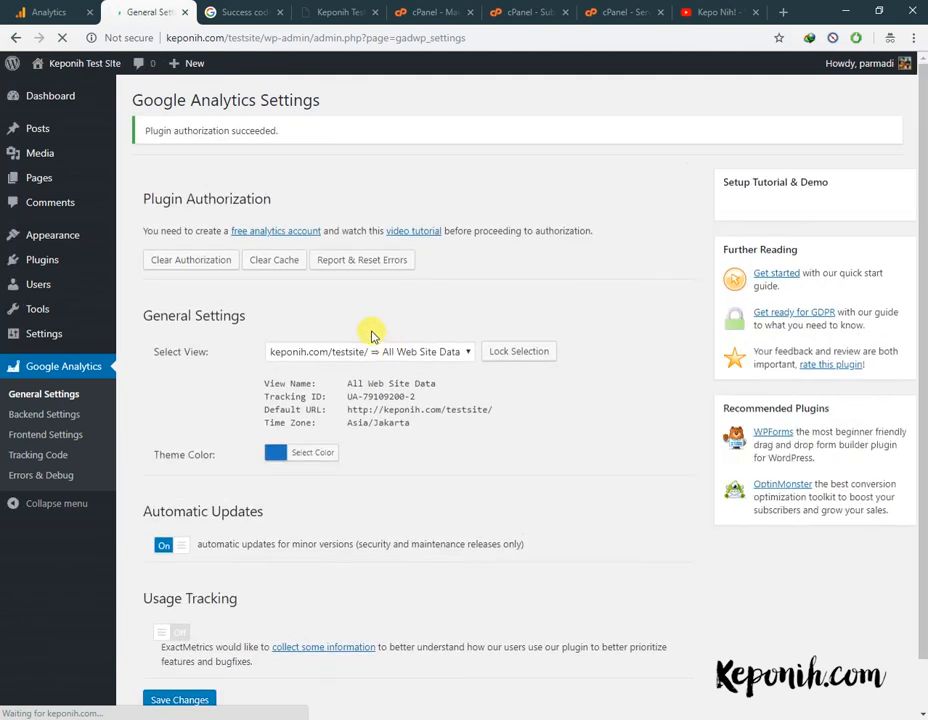
# Step: Choose the keponih.com/testsite/ ⇒ All Web Site Data view in the plugin's general settings and lock the selection
pyautogui.scroll(-1, 368, 320)
pyautogui.click(421, 298)
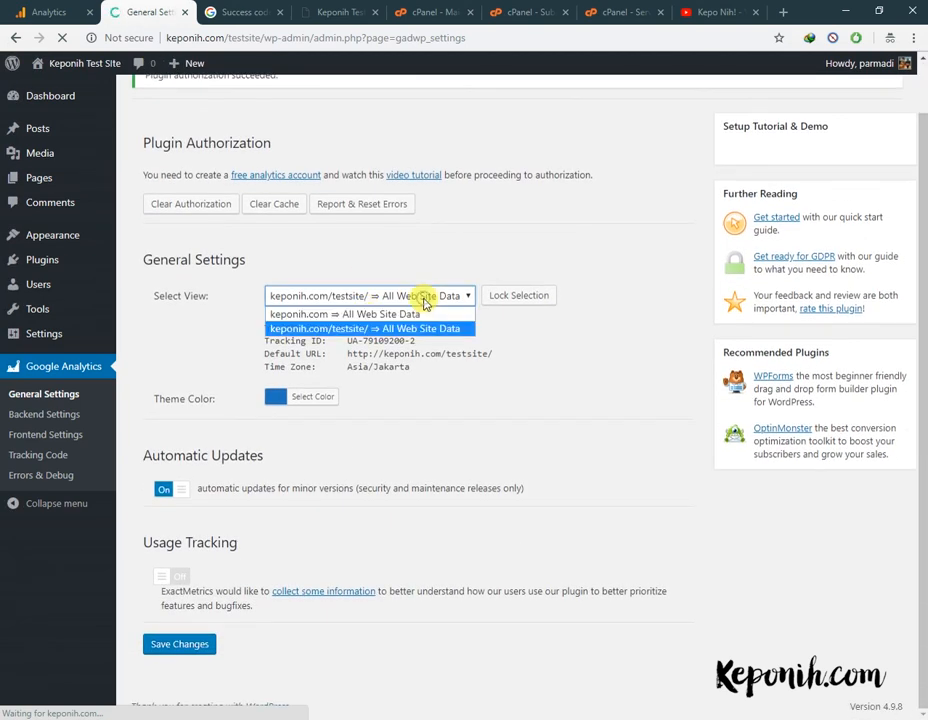
pyautogui.click(424, 302)
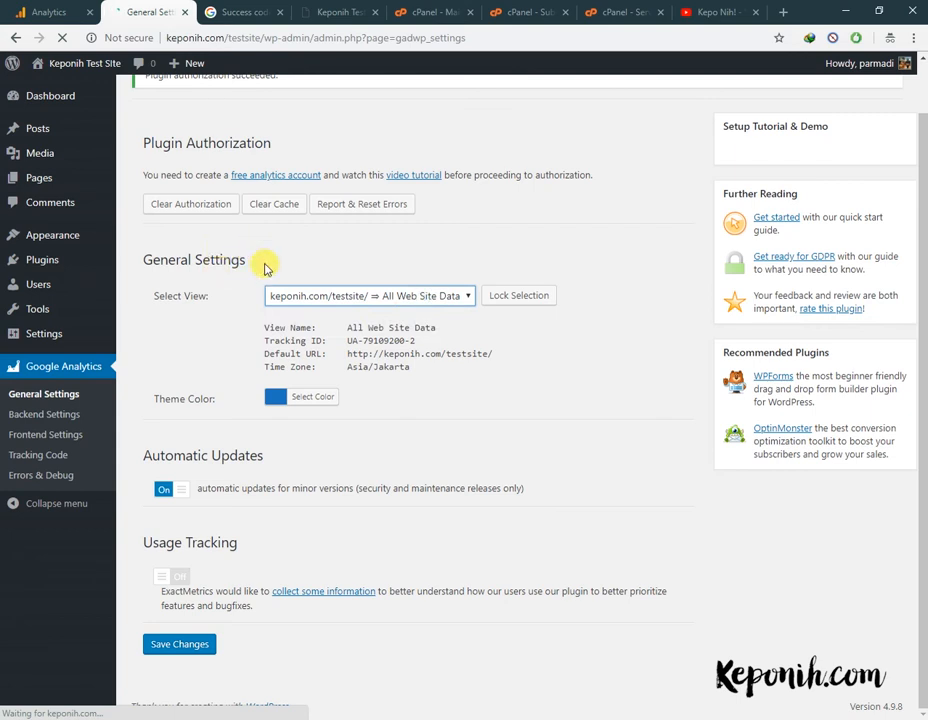
pyautogui.click(373, 300)
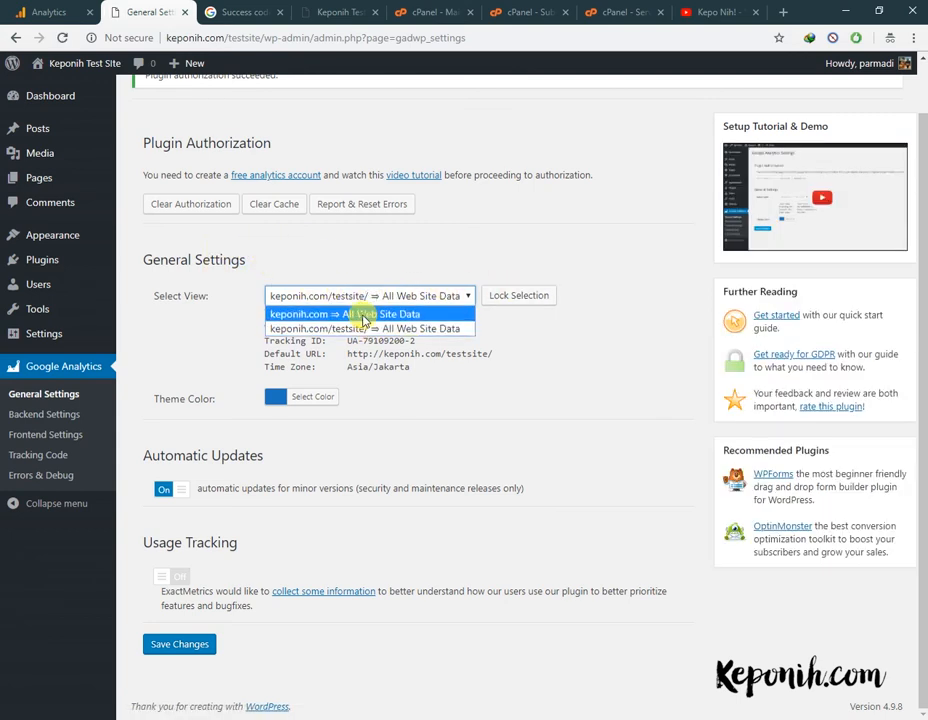
pyautogui.click(362, 311)
pyautogui.click(337, 300)
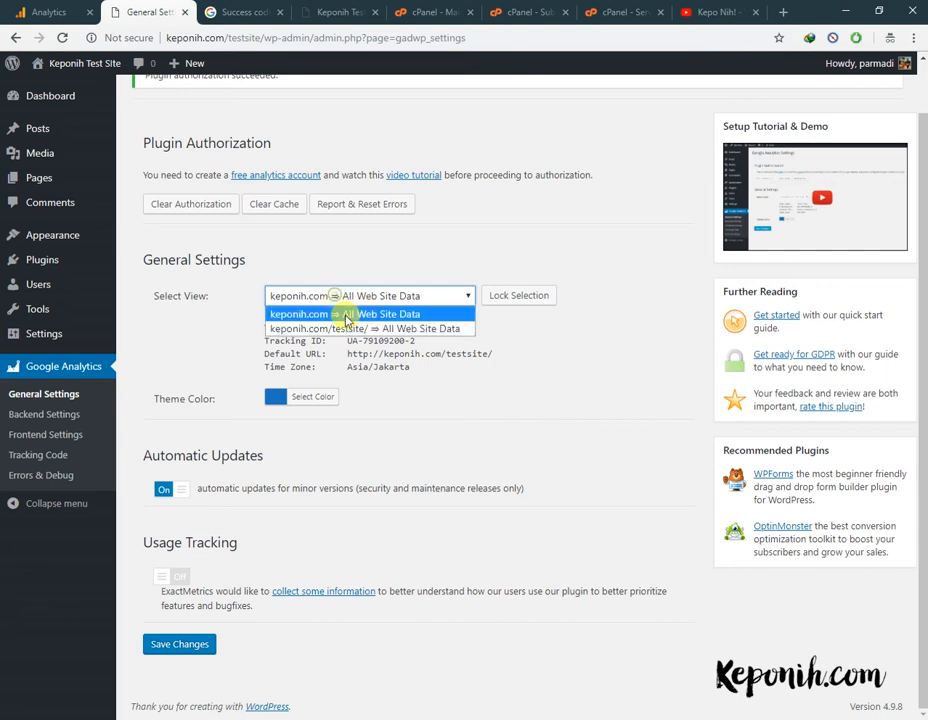
pyautogui.click(356, 327)
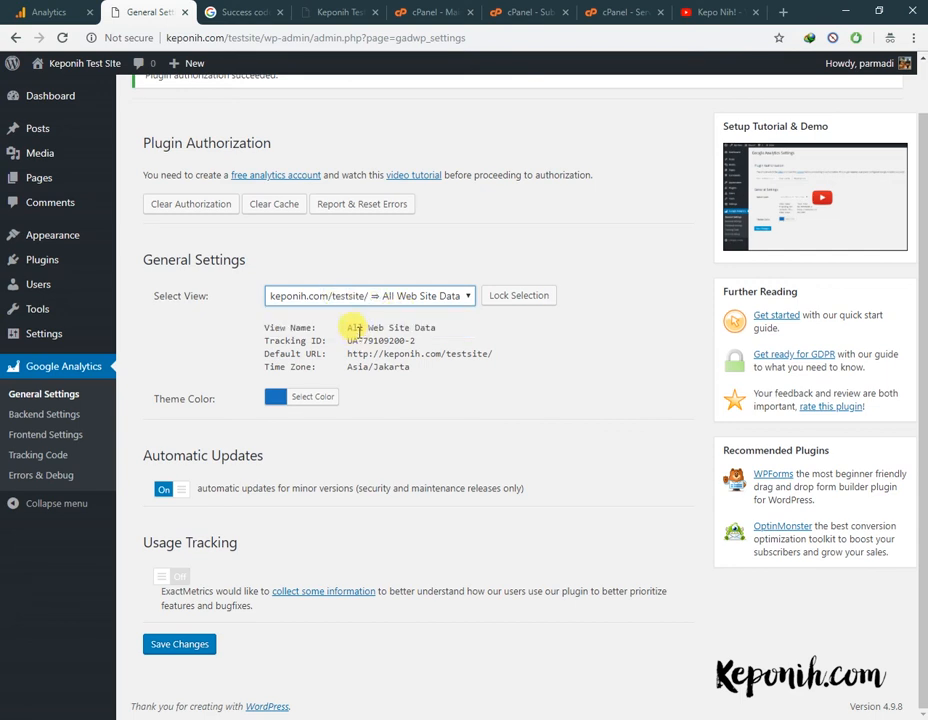
pyautogui.click(420, 295)
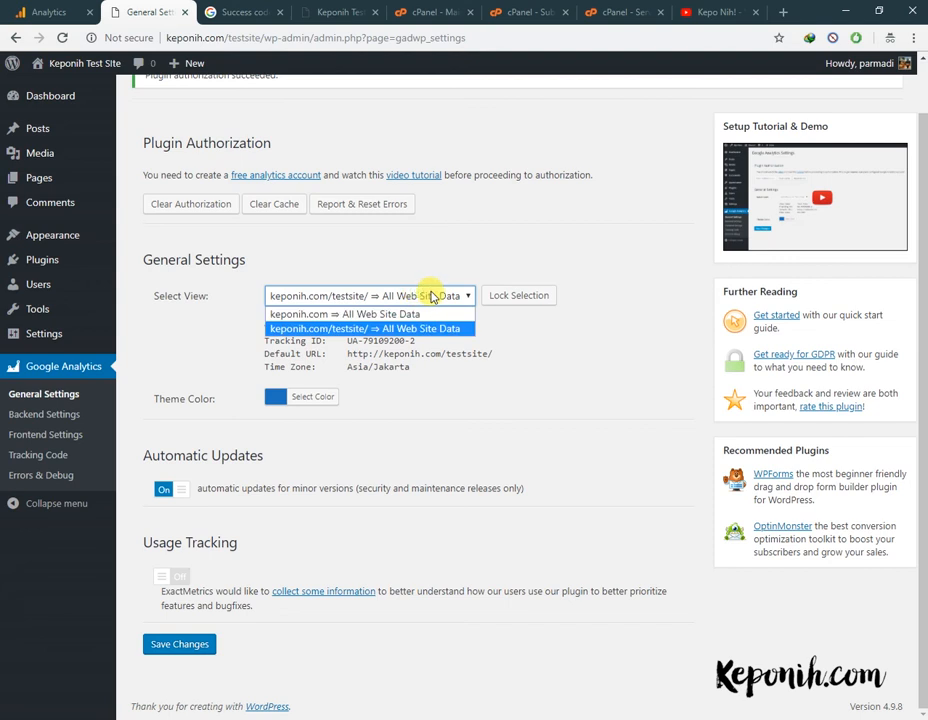
pyautogui.click(337, 330)
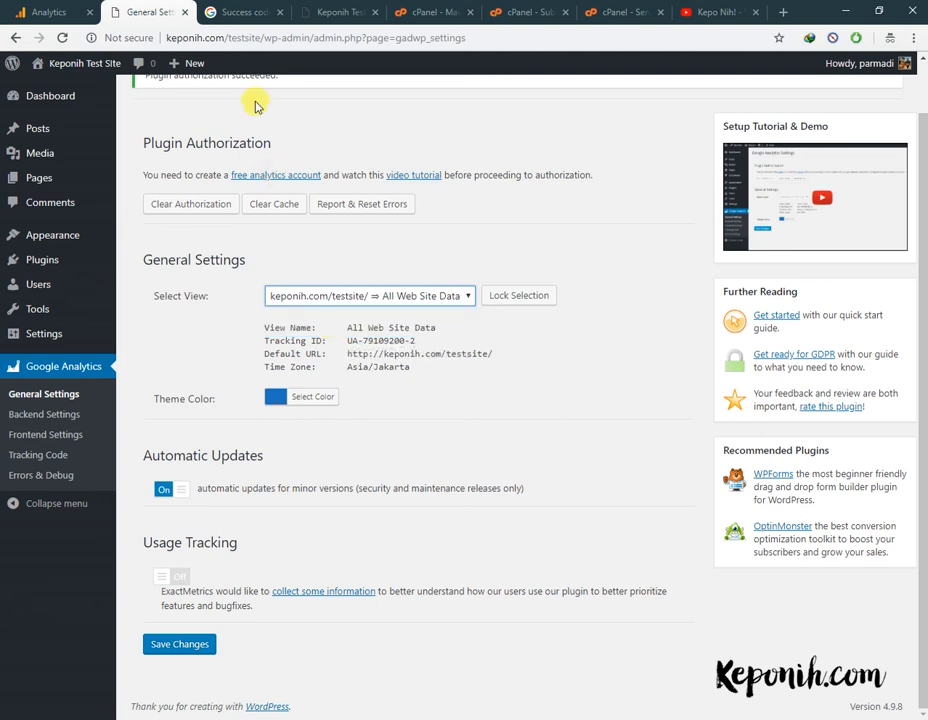
pyautogui.click(534, 295)
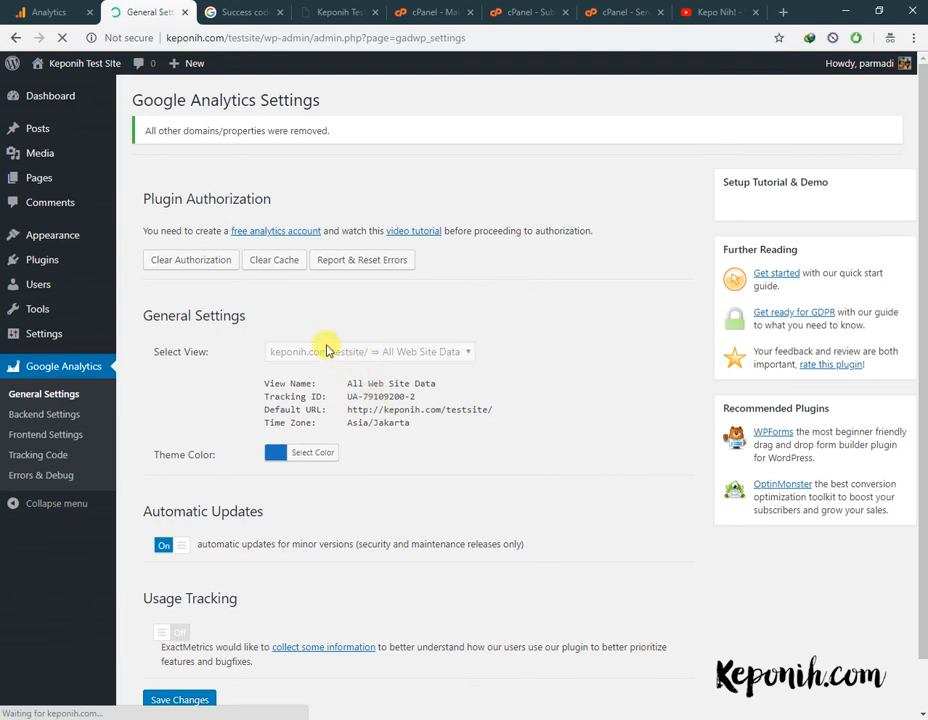
# Step: Review the plugin's general, backend, frontend and tracking code settings, including the tracking type options
pyautogui.scroll(-1, 323, 518)
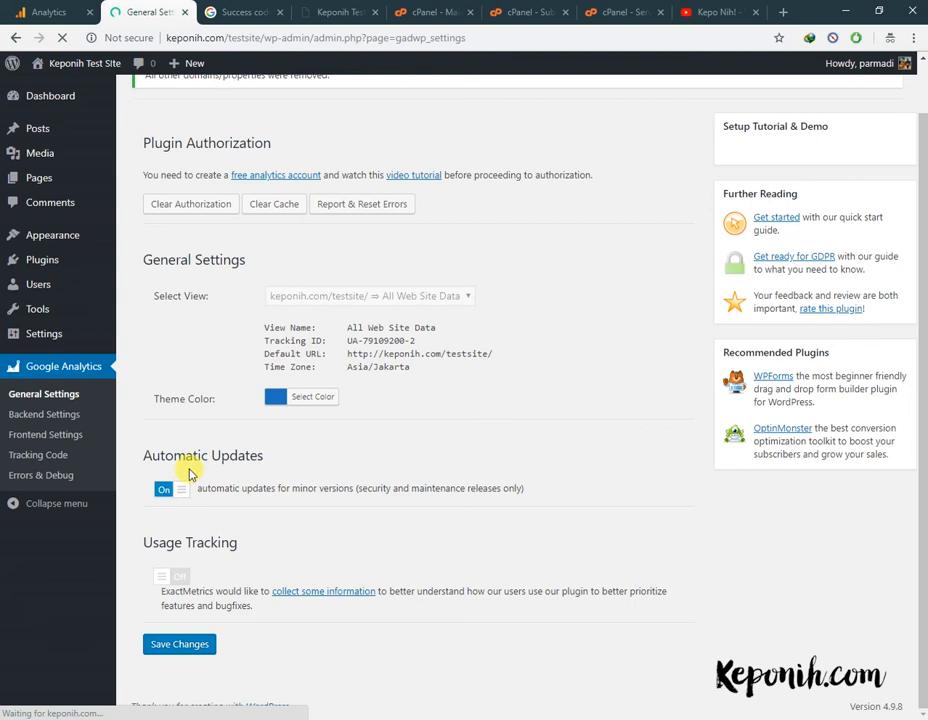
pyautogui.scroll(1, 209, 414)
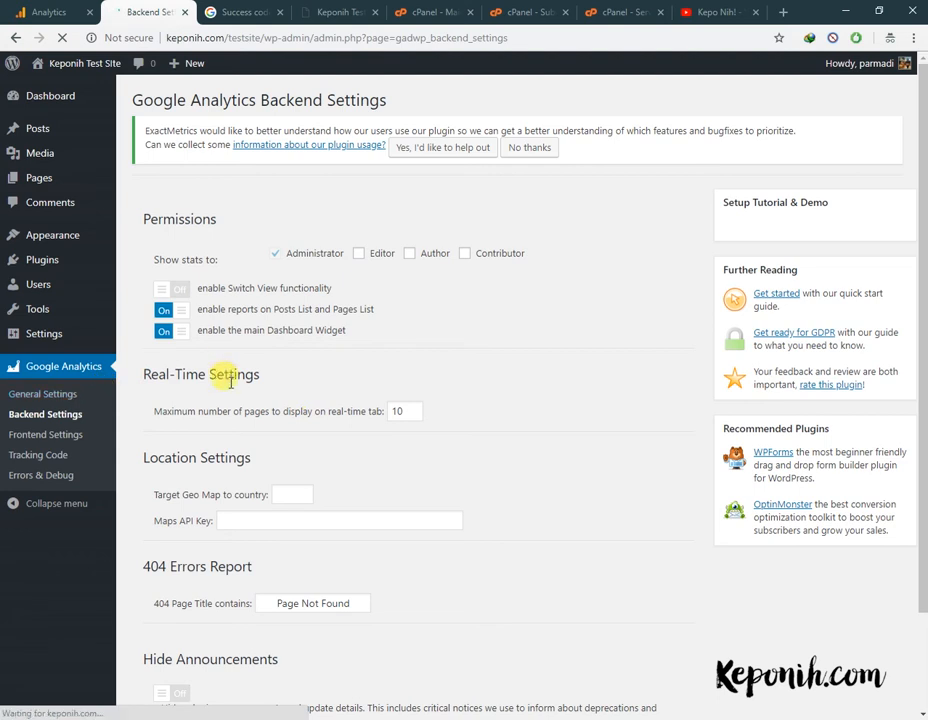
pyautogui.scroll(-2, 222, 380)
pyautogui.click(68, 434)
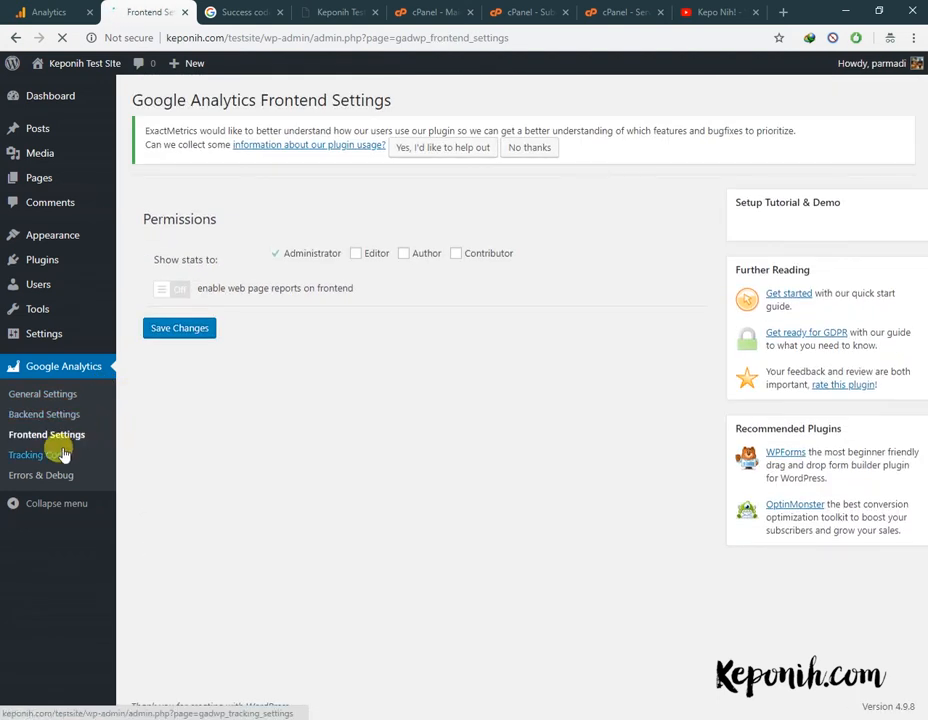
pyautogui.click(64, 455)
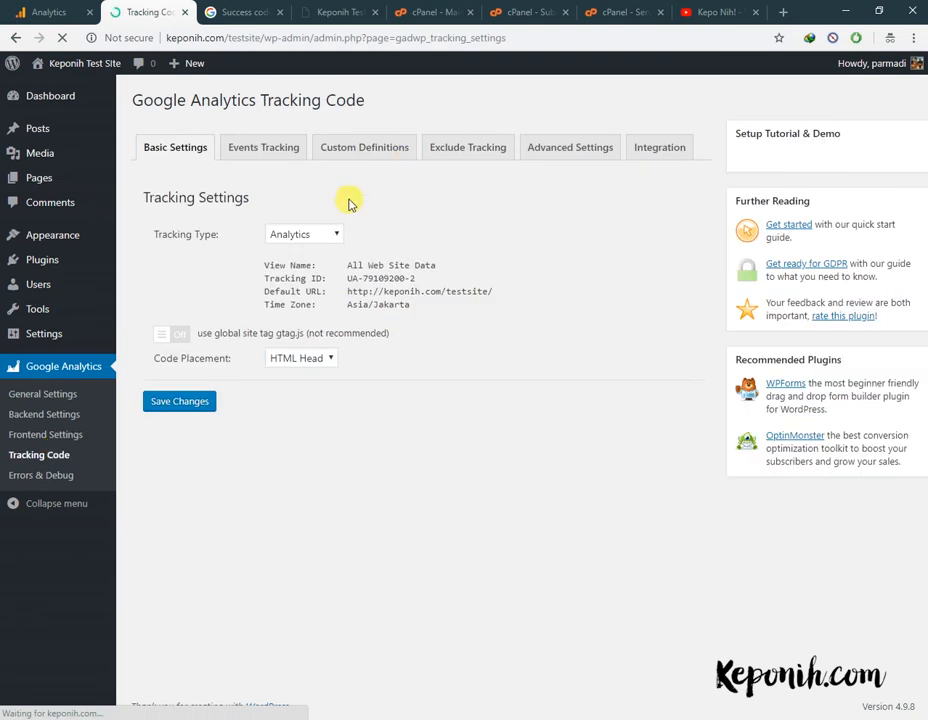
pyautogui.click(317, 236)
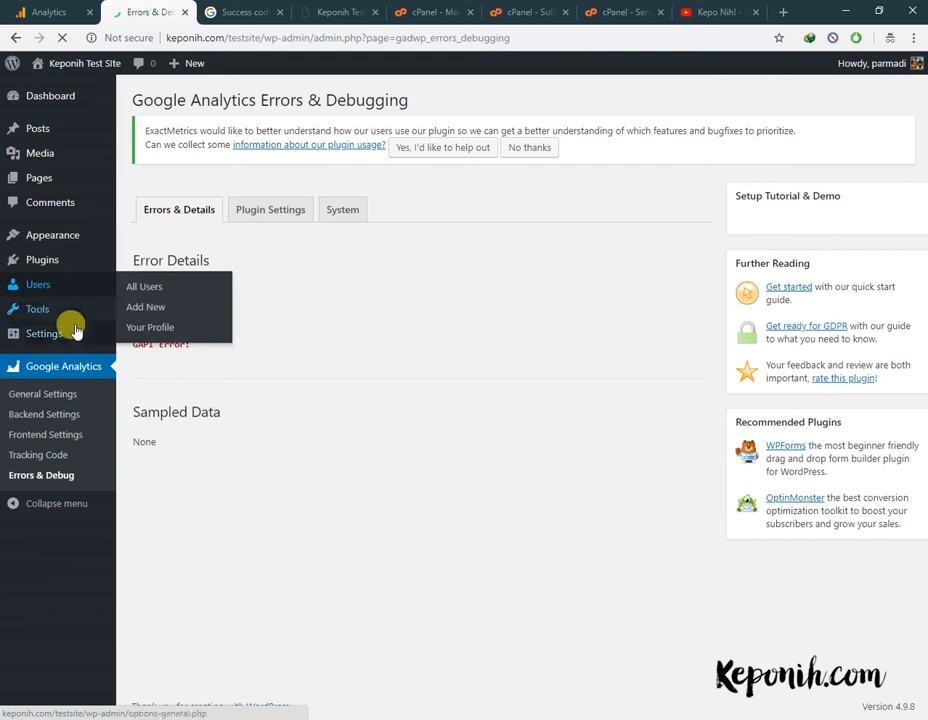
# Step: Open the WordPress dashboard home and move the Google Analytics Dashboard widget above the At a Glance and Activity widgets
pyautogui.moveTo(77, 333)
pyautogui.moveTo(66, 260)
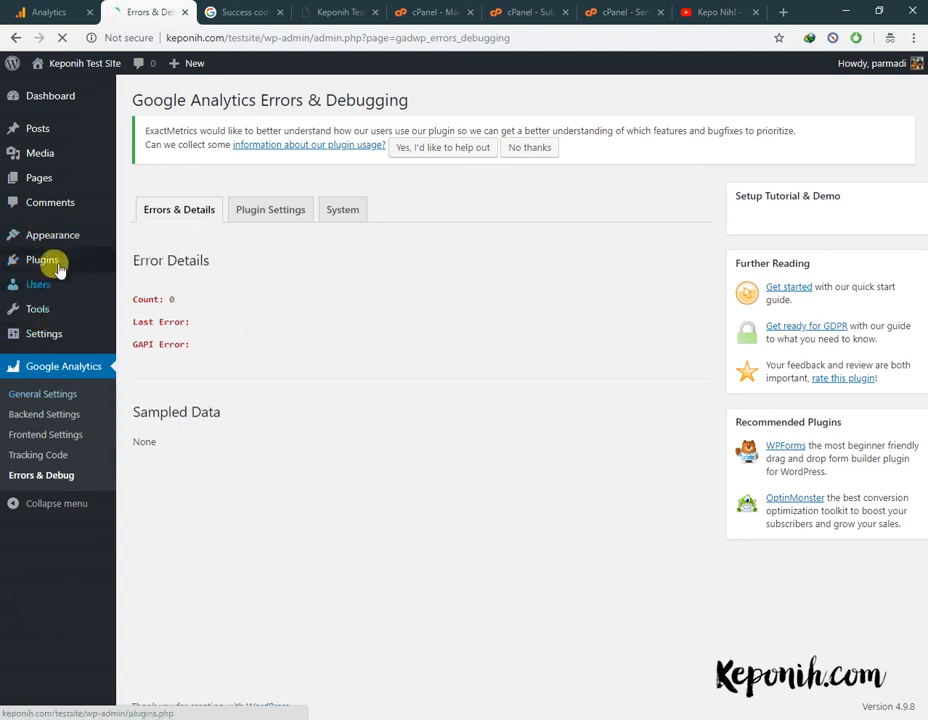
pyautogui.moveTo(48, 230)
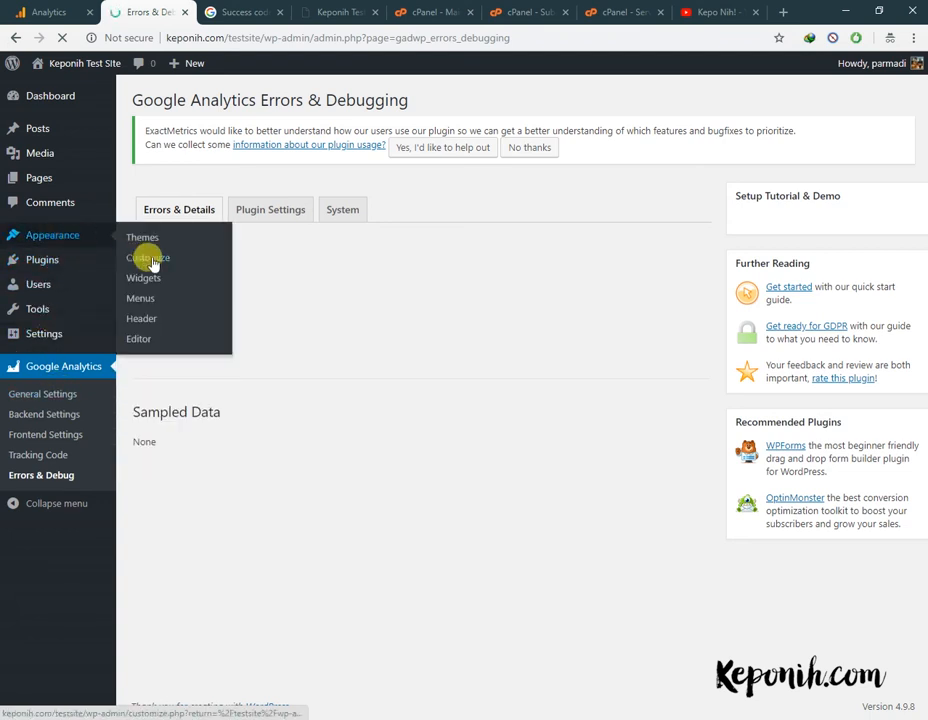
pyautogui.click(61, 96)
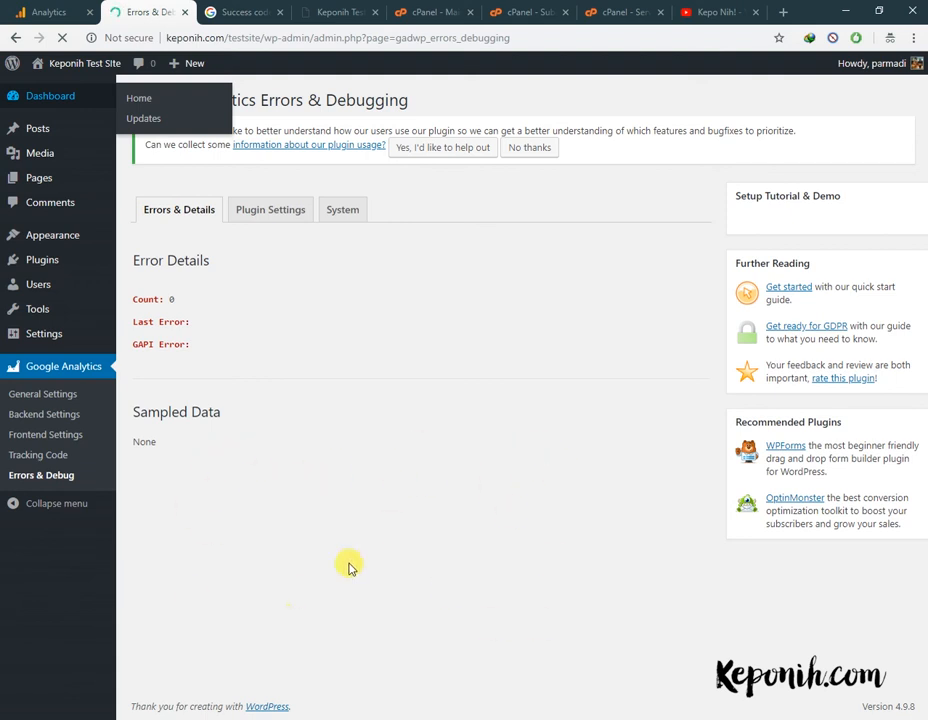
pyautogui.click(48, 100)
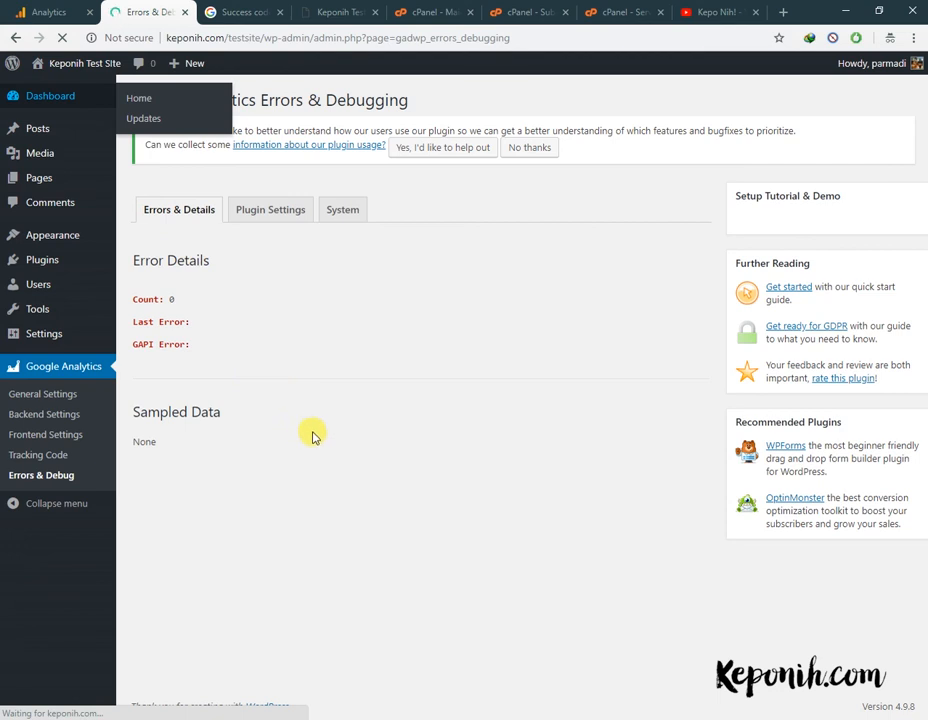
pyautogui.scroll(-5, 404, 300)
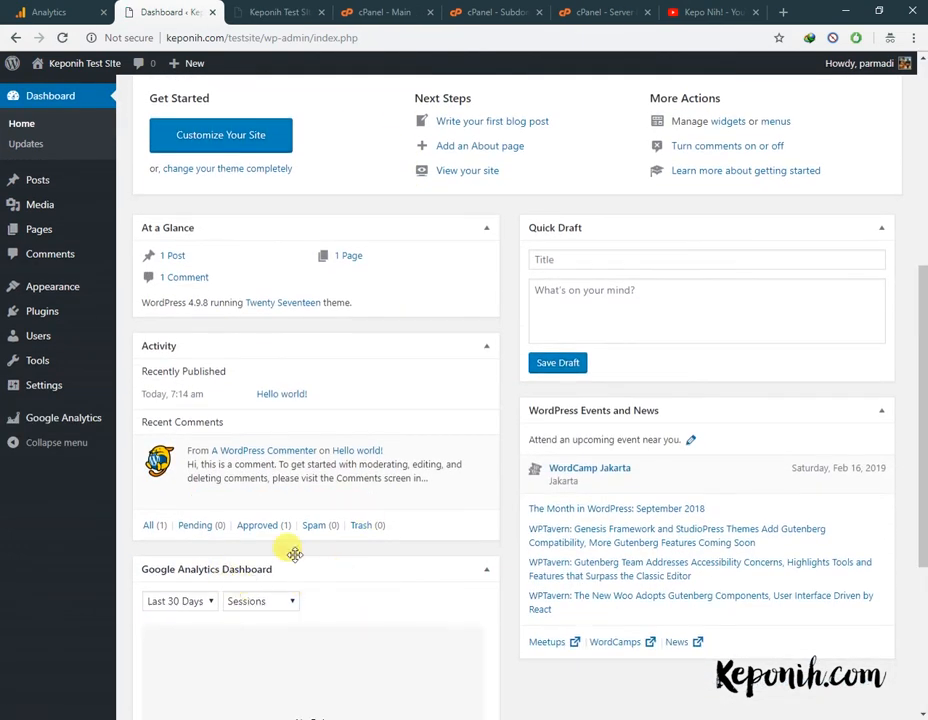
pyautogui.scroll(-2, 370, 487)
pyautogui.scroll(3, 555, 414)
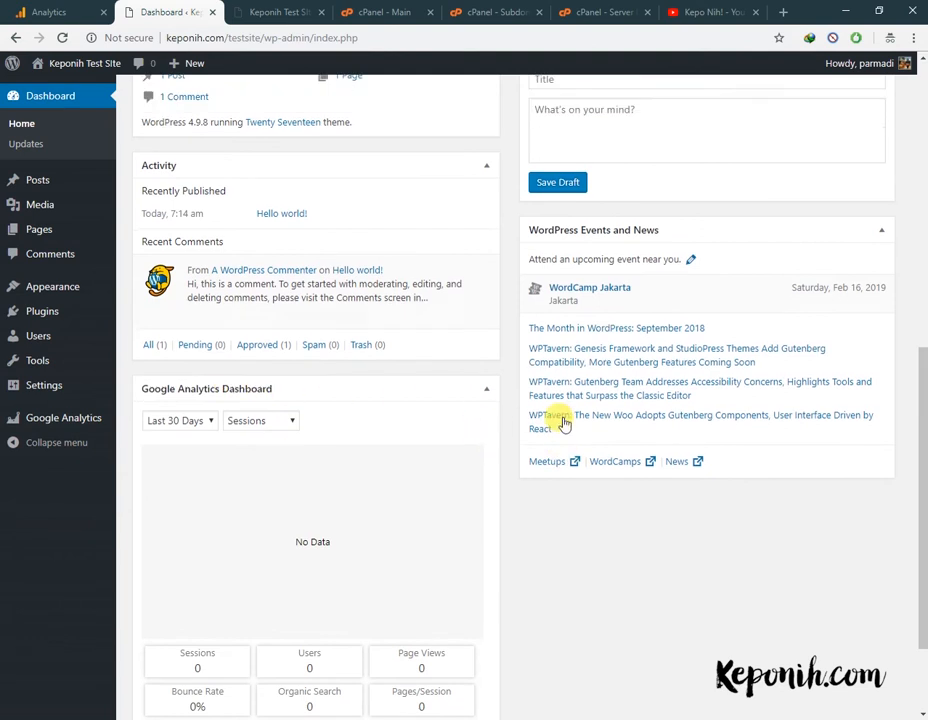
pyautogui.moveTo(293, 634); pyautogui.dragTo(248, 294)
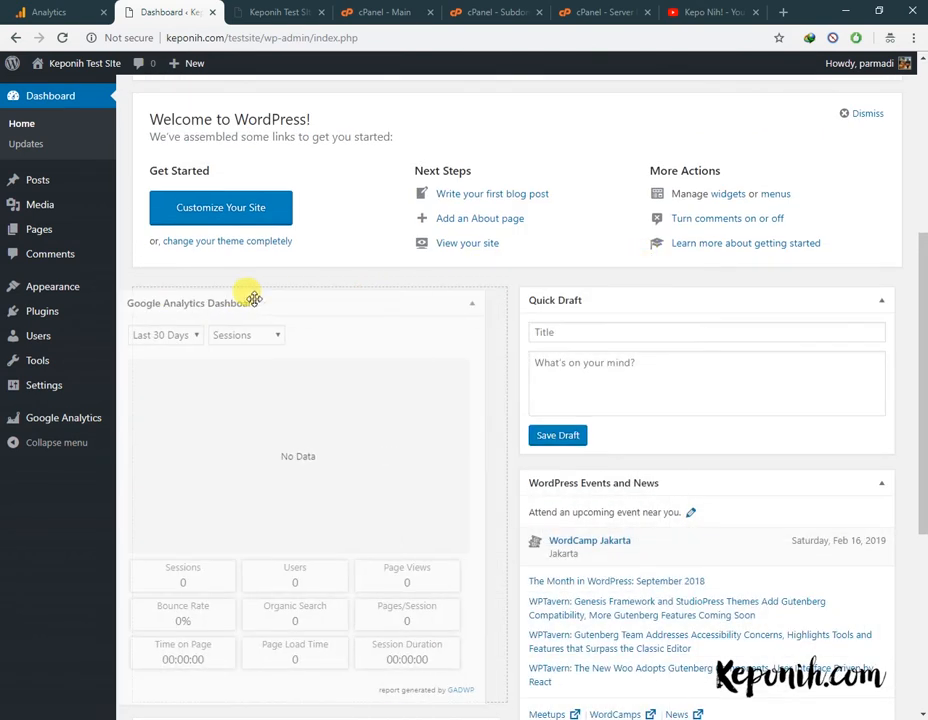
pyautogui.scroll(-1, 505, 387)
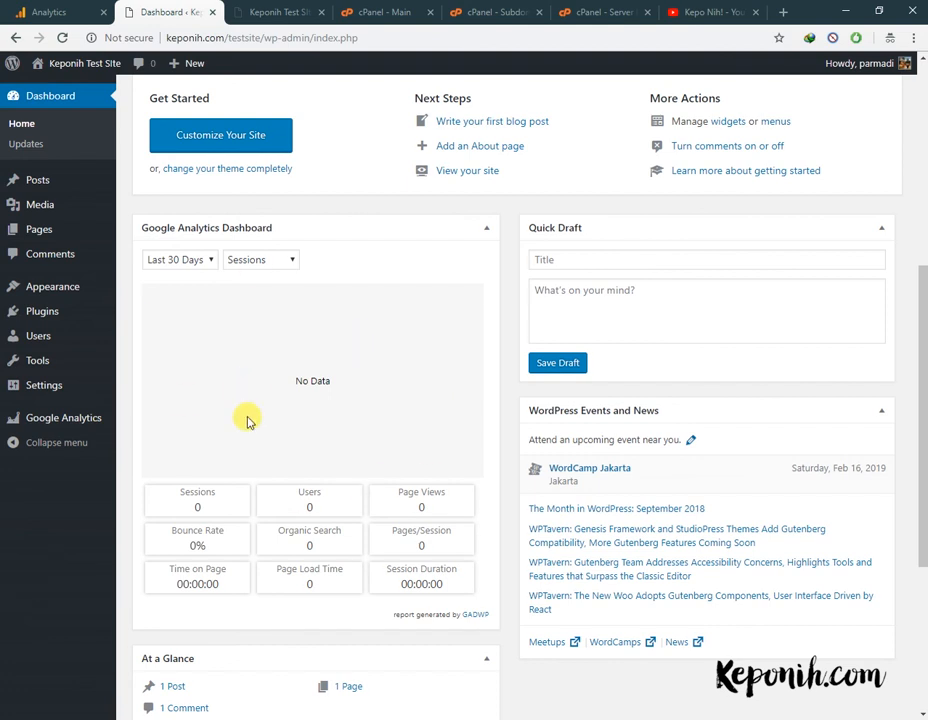
pyautogui.scroll(1, 234, 379)
pyautogui.scroll(-1, 224, 378)
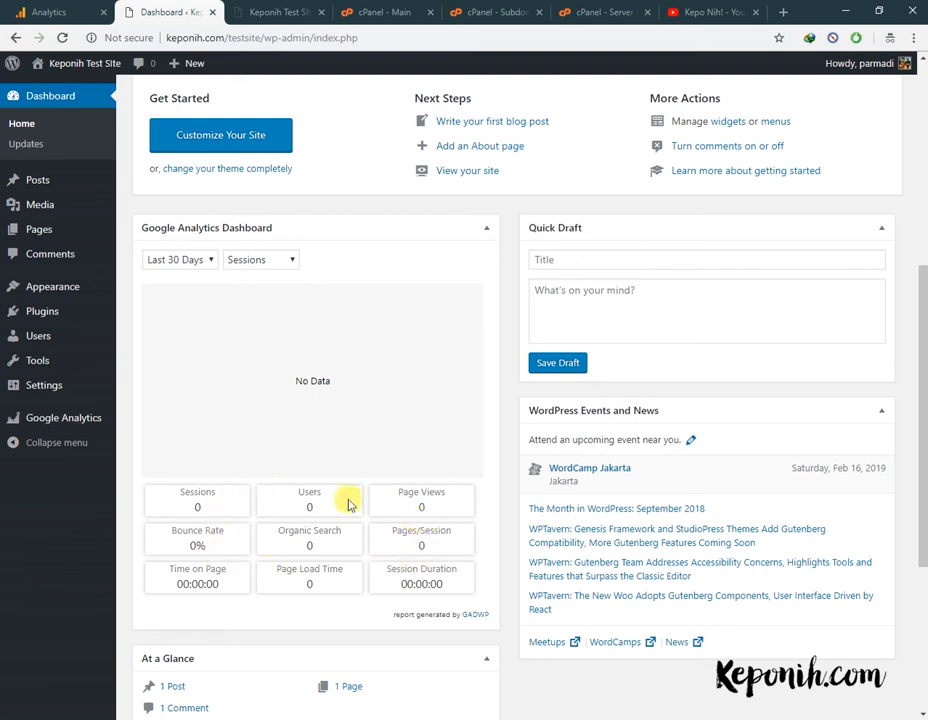
# Step: Open the list of all posts and view the analytics report of the "Hello world!" post
pyautogui.moveTo(41, 182)
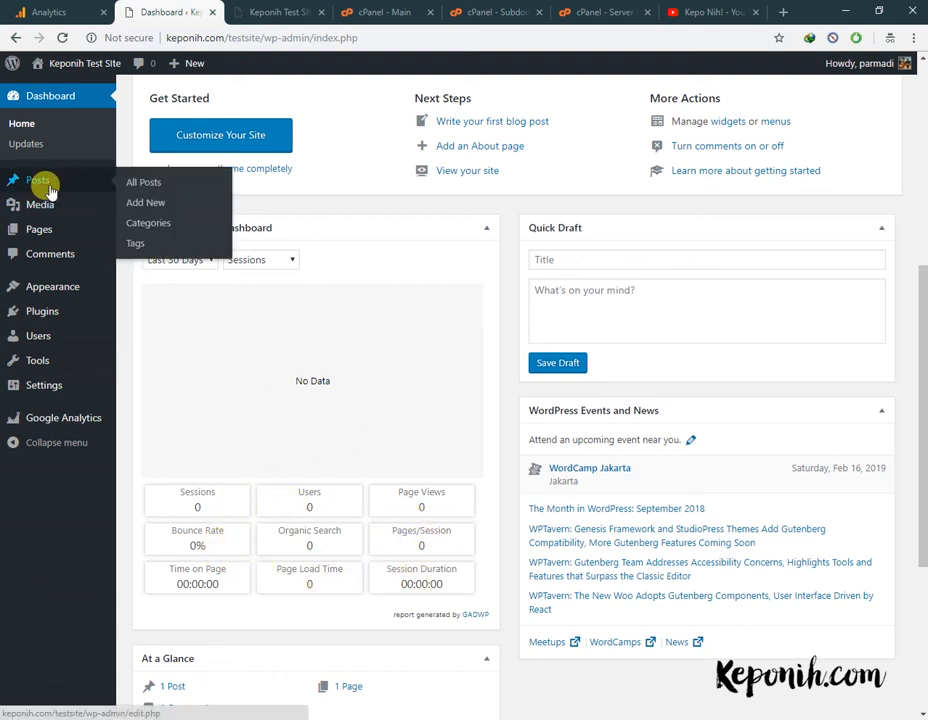
pyautogui.click(130, 182)
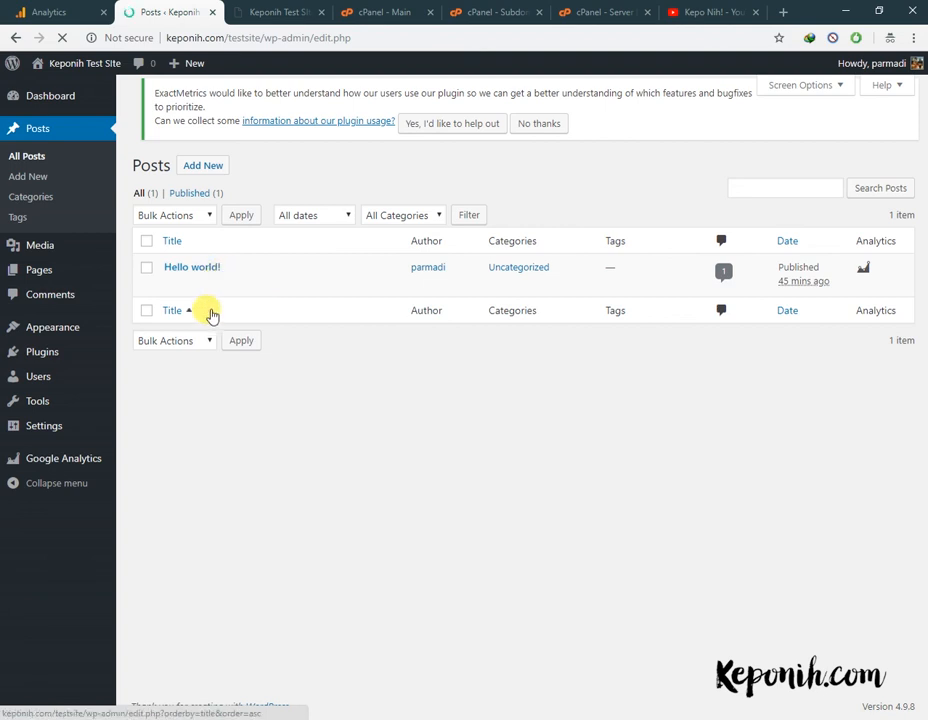
pyautogui.click(864, 273)
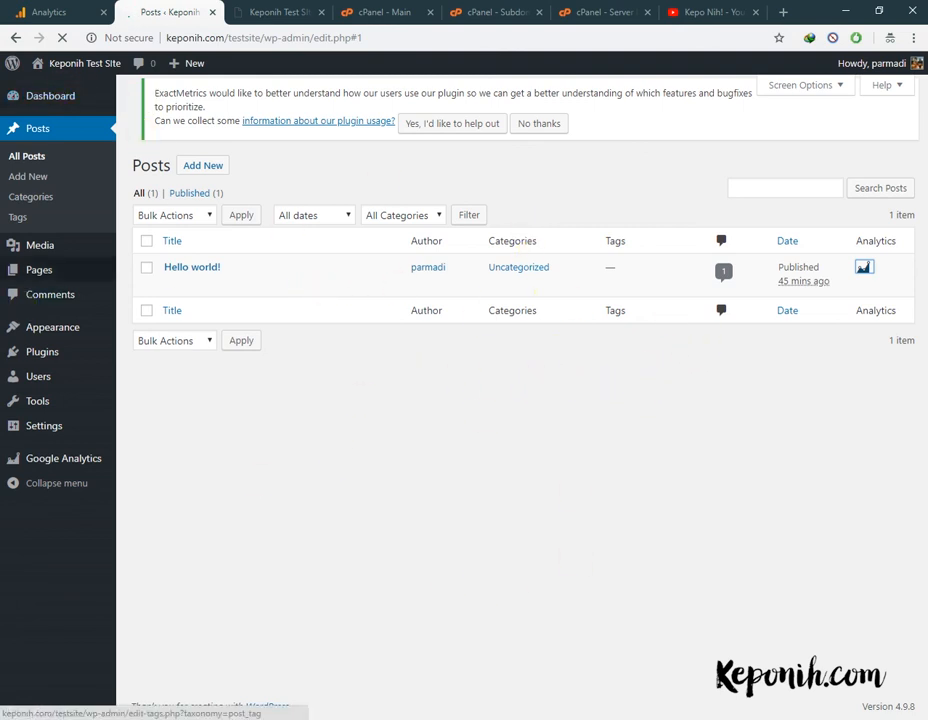
pyautogui.moveTo(303, 290)
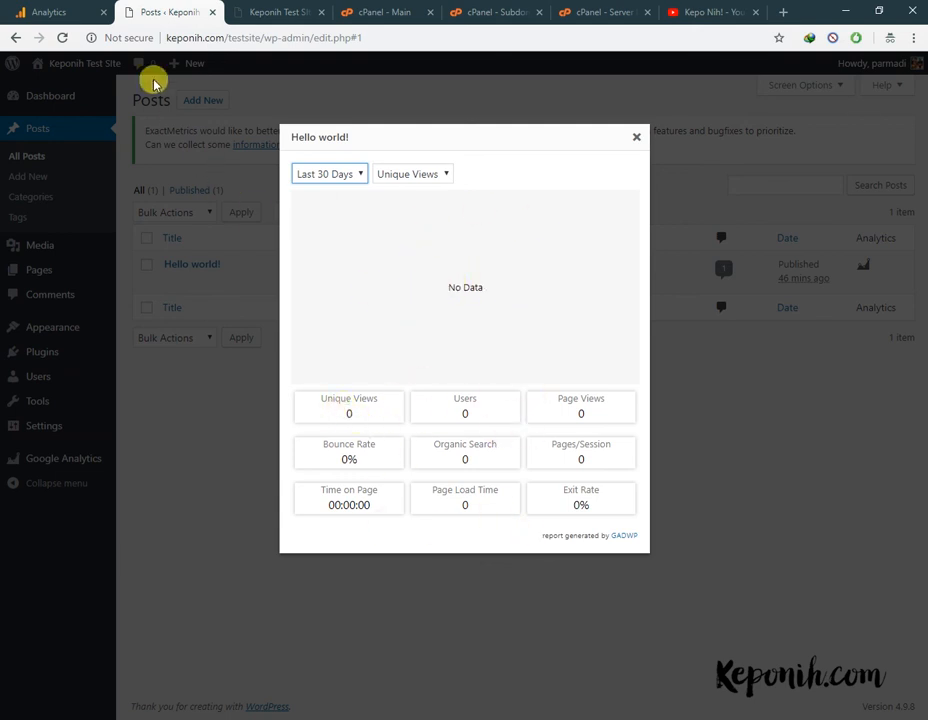
# Step: Switch to Google Analytics and open the Demographics overview within the Audience reports
pyautogui.click(60, 11)
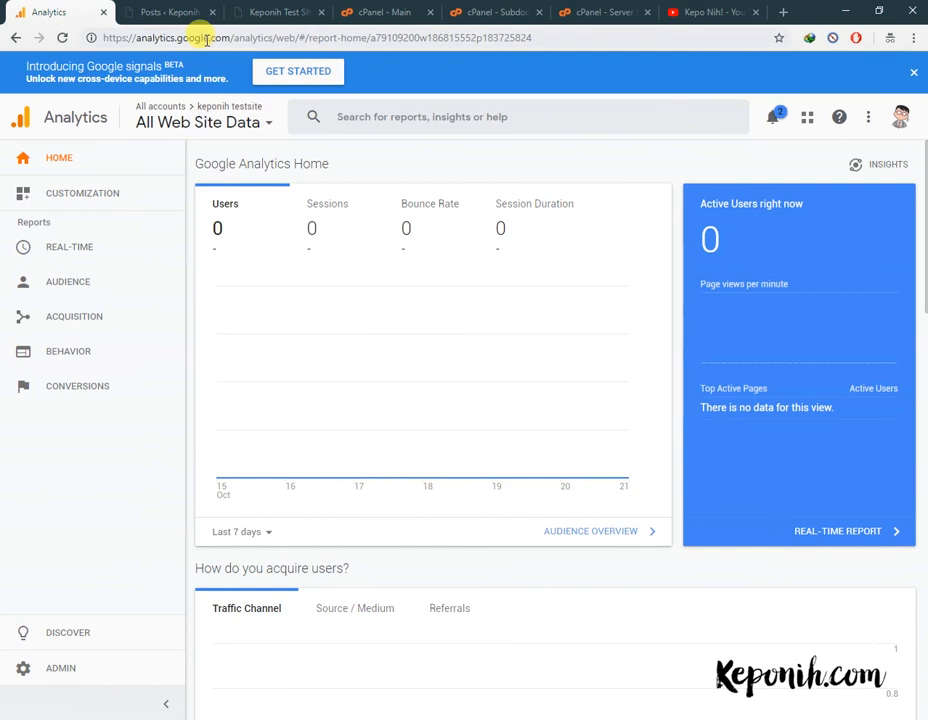
pyautogui.click(56, 260)
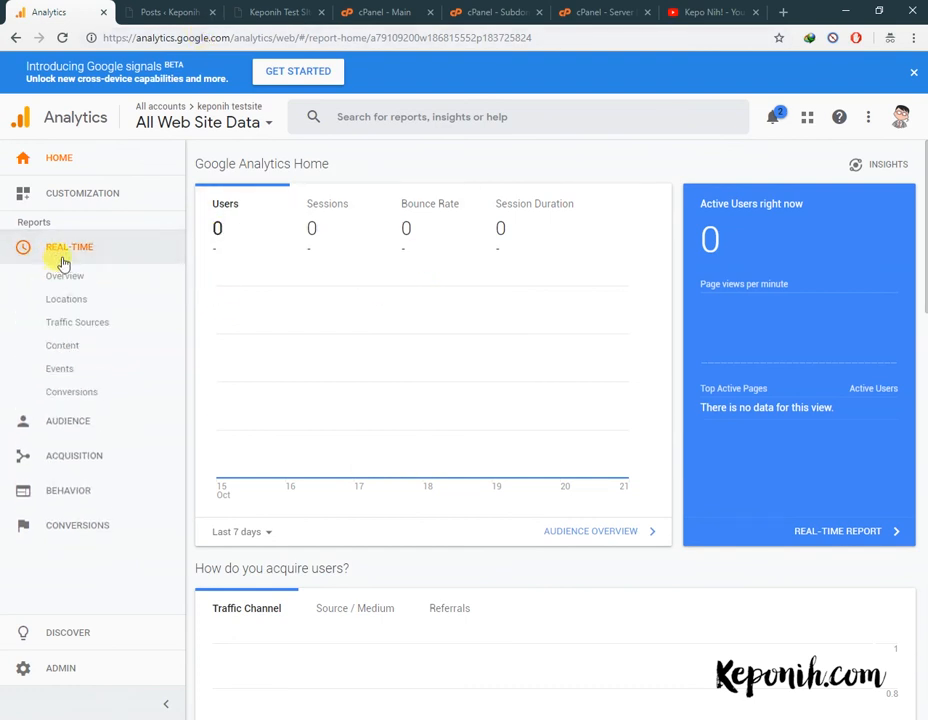
pyautogui.click(58, 424)
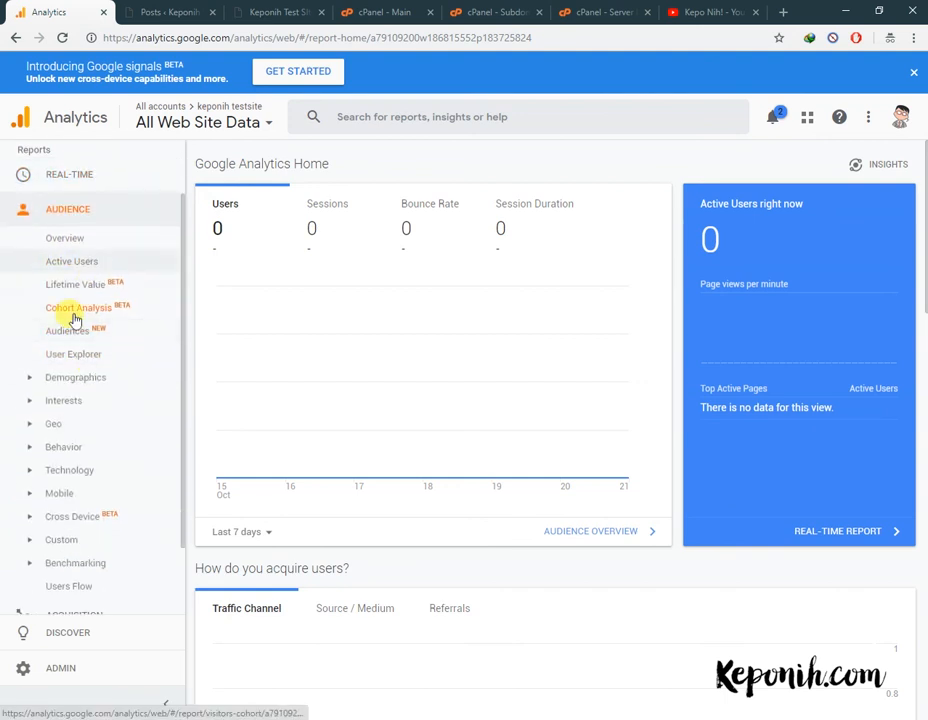
pyautogui.click(72, 382)
pyautogui.click(70, 402)
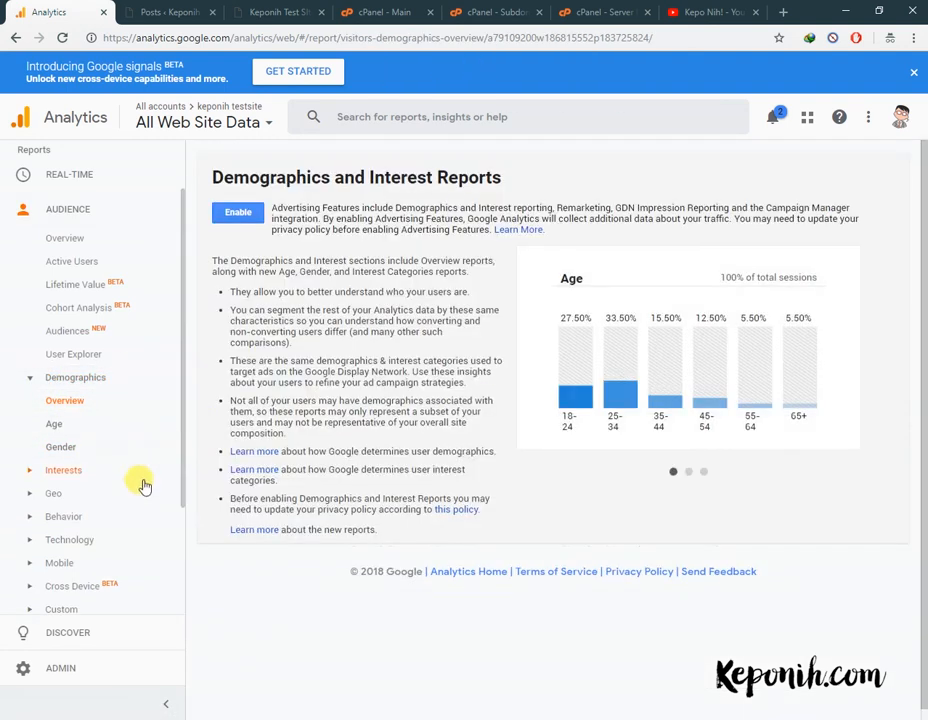
# Step: Open the Location report under Geo in the Audience reports and look over its world map
pyautogui.scroll(-1, 118, 483)
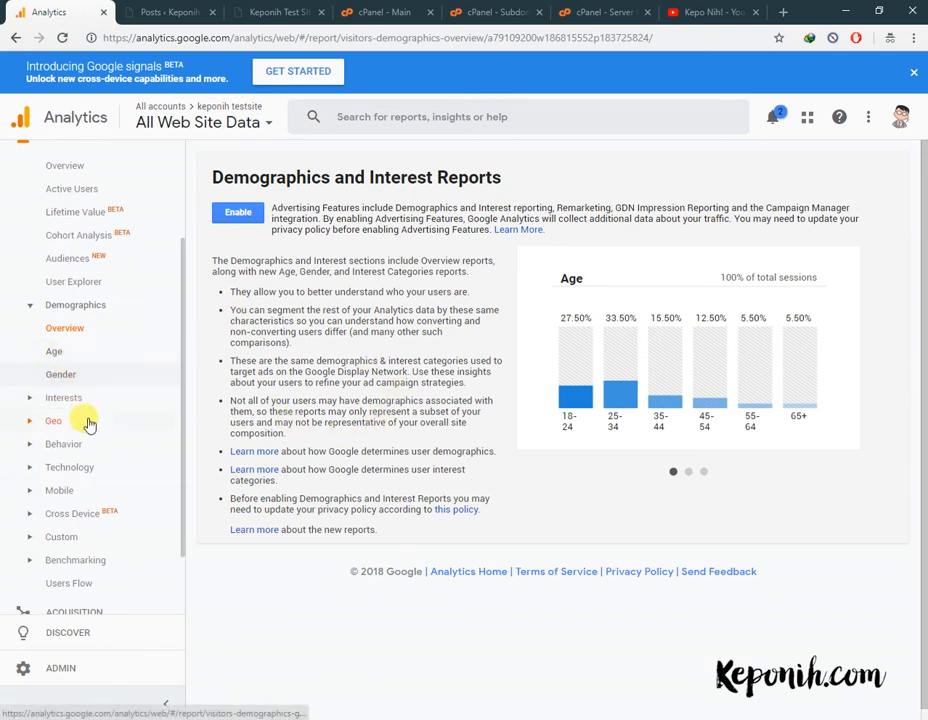
pyautogui.click(53, 445)
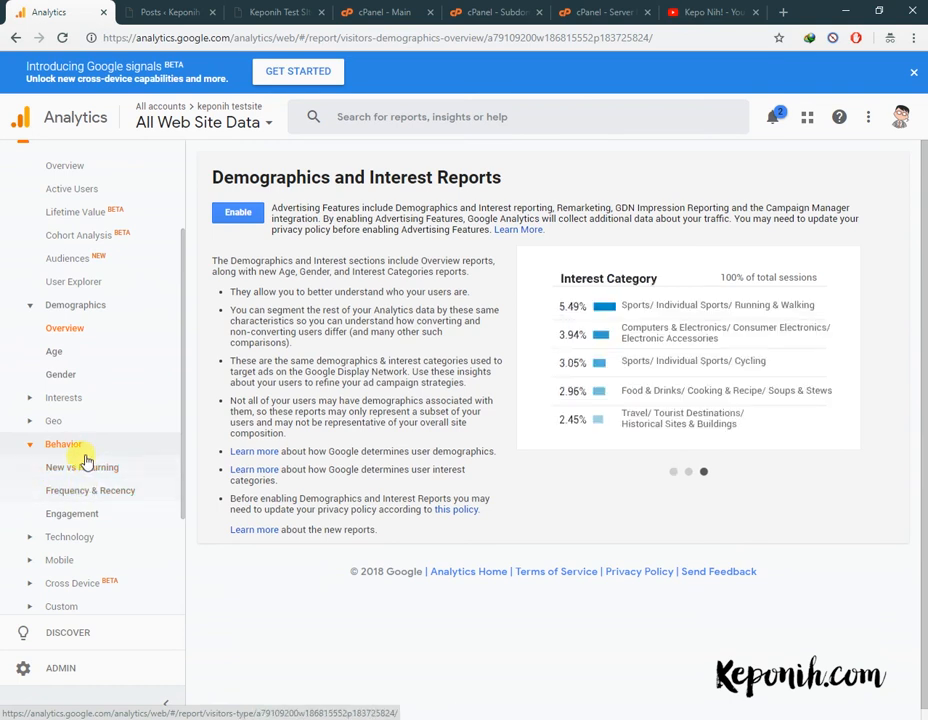
pyautogui.click(60, 424)
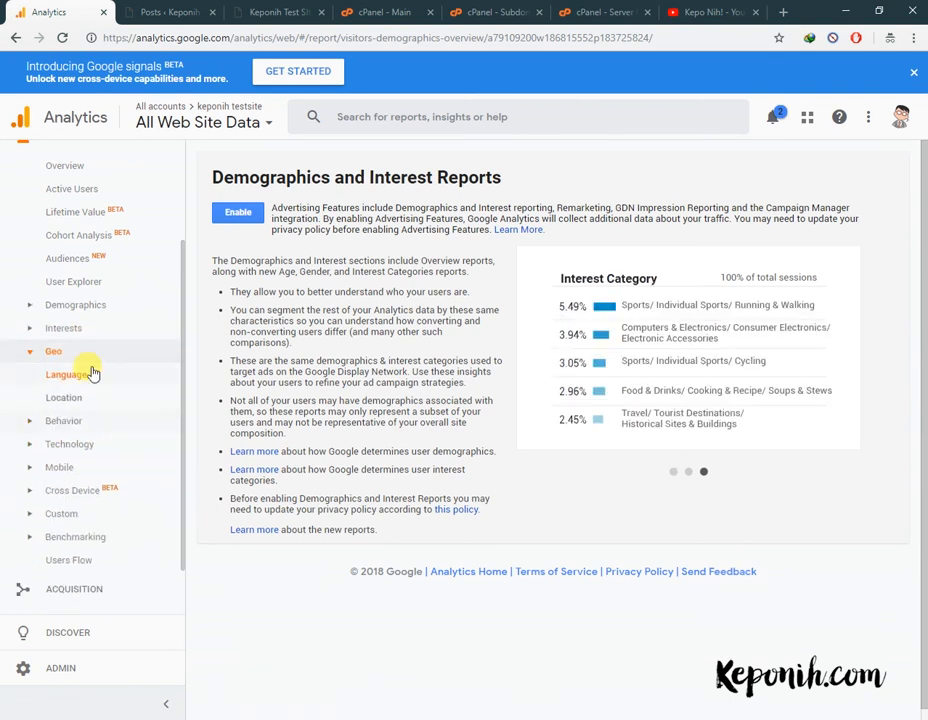
pyautogui.click(66, 400)
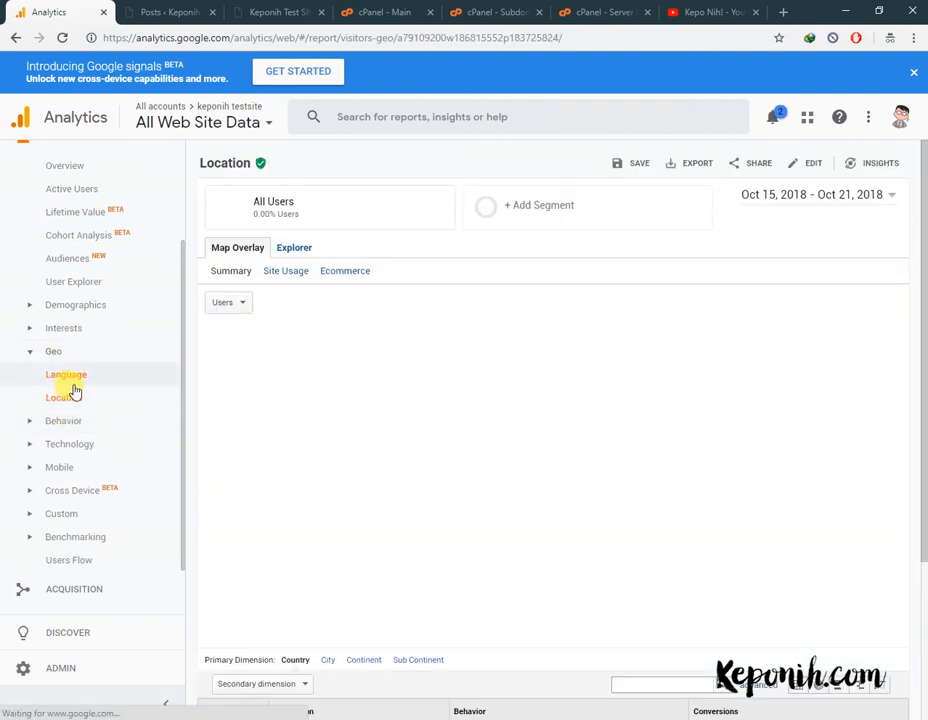
pyautogui.scroll(3, 100, 385)
pyautogui.scroll(-2, 100, 380)
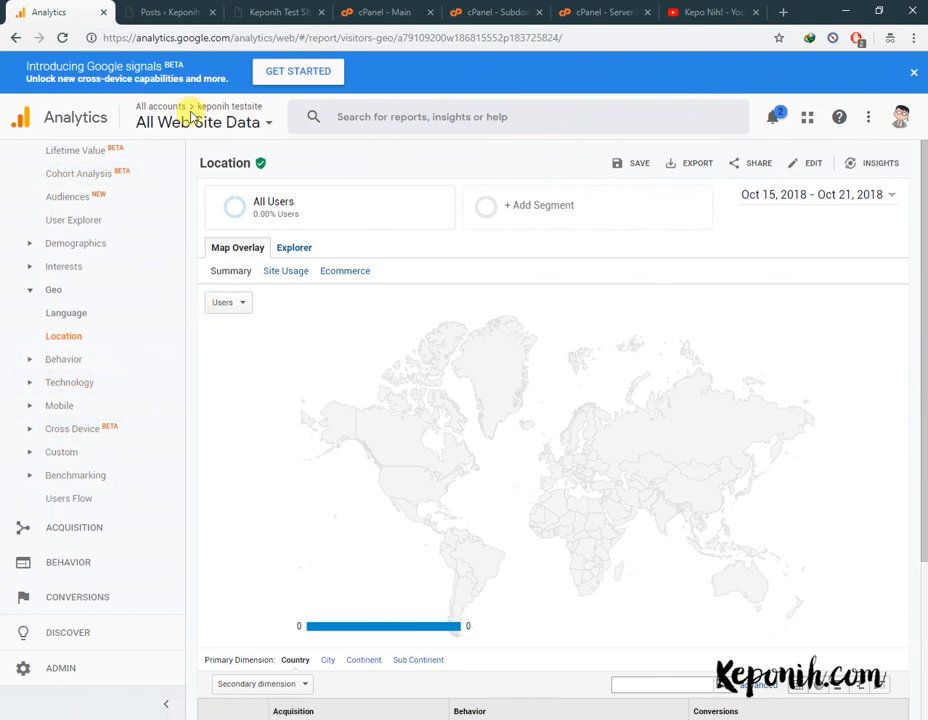
# Step: Compare the "Hello world!" post's analytics report in WordPress with the Location report in Google Analytics
pyautogui.click(175, 11)
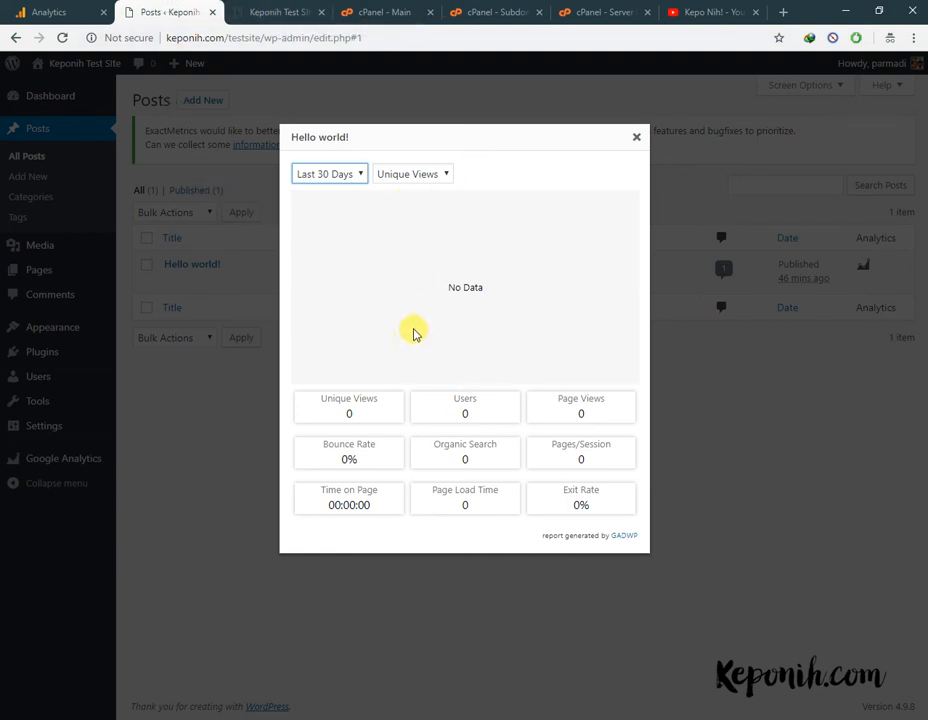
pyautogui.click(45, 13)
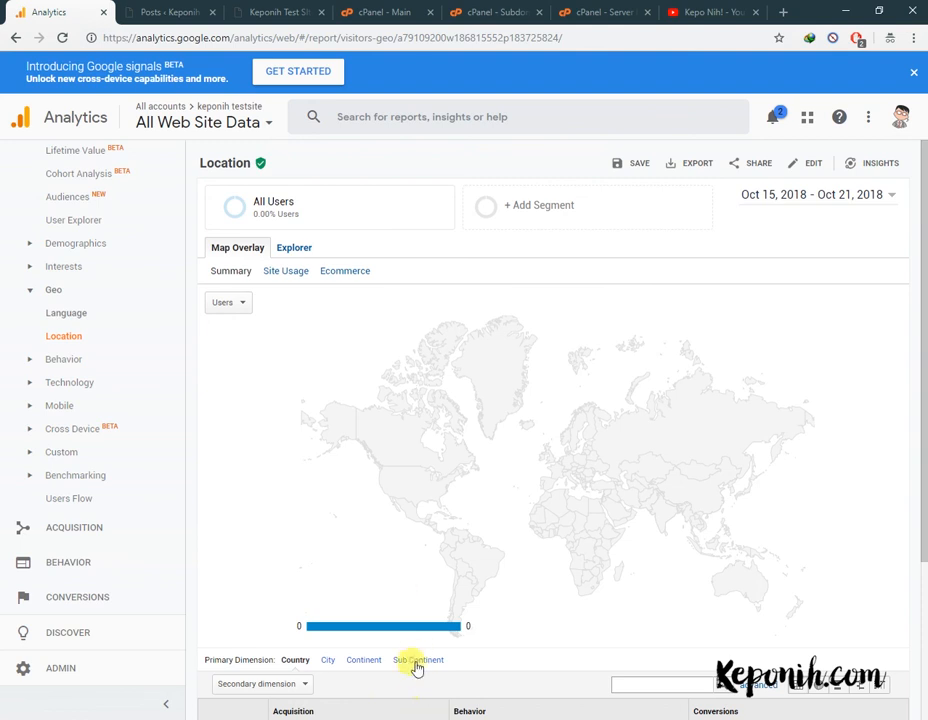
pyautogui.click(162, 20)
pyautogui.click(72, 12)
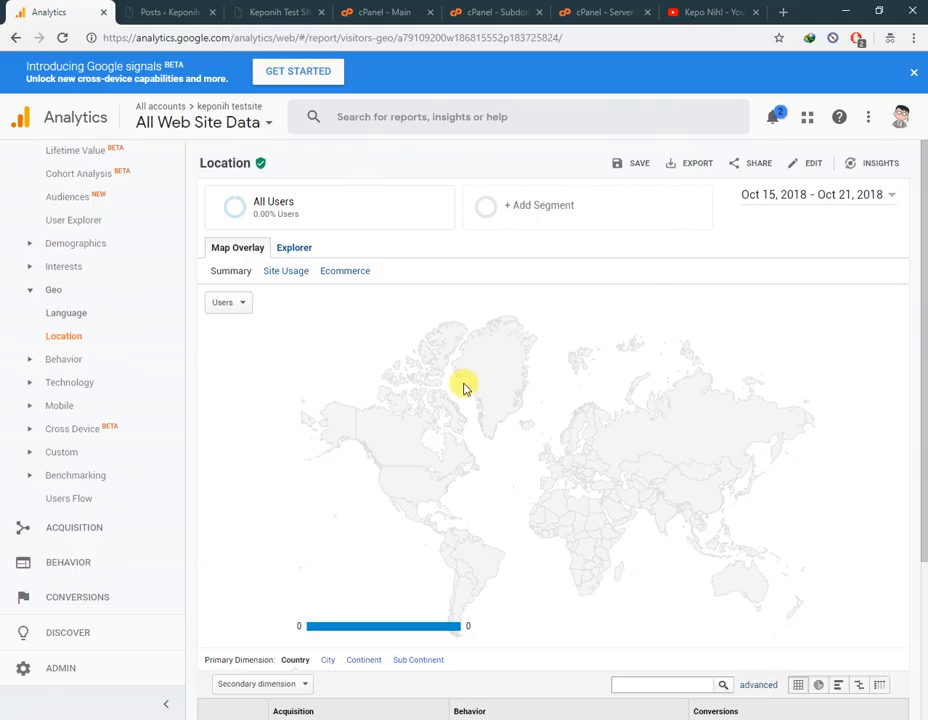